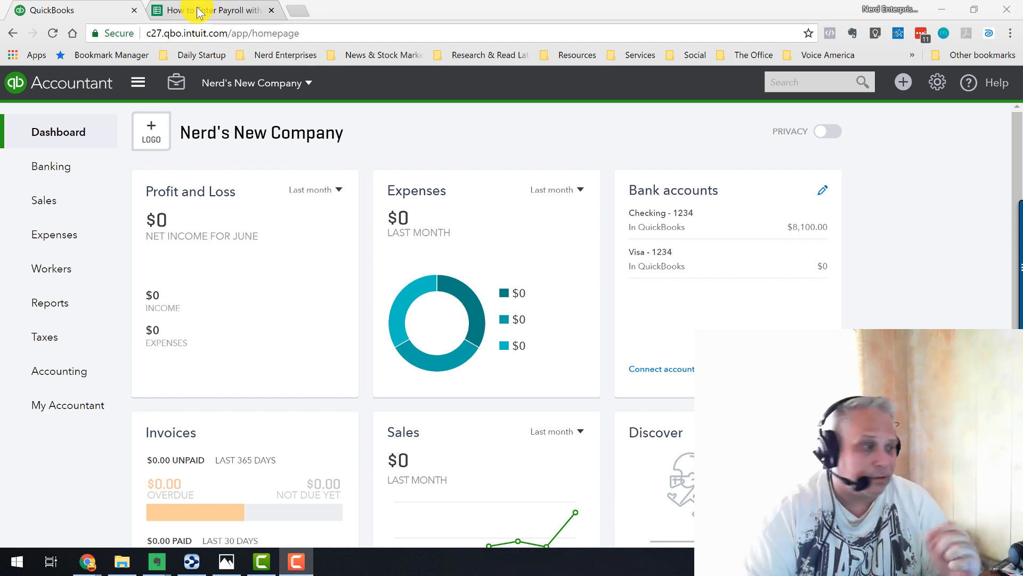
# - In the payroll spreadsheet, set the paycheck's Gross Pay to 27878.83 from the payroll journal's company total earnings
pyautogui.click(198, 12)
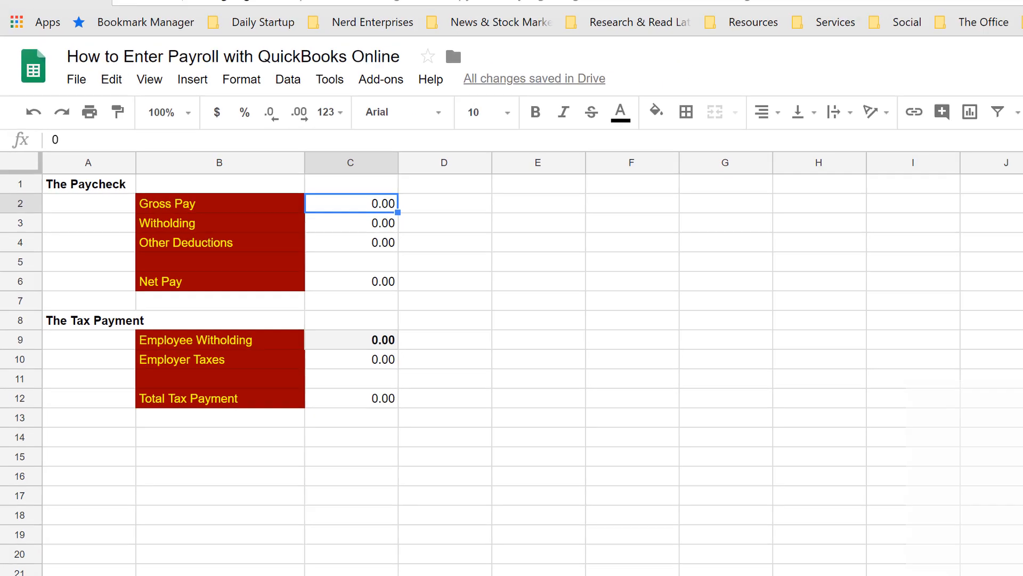
pyautogui.moveTo(1022, 235); pyautogui.dragTo(594, 15)
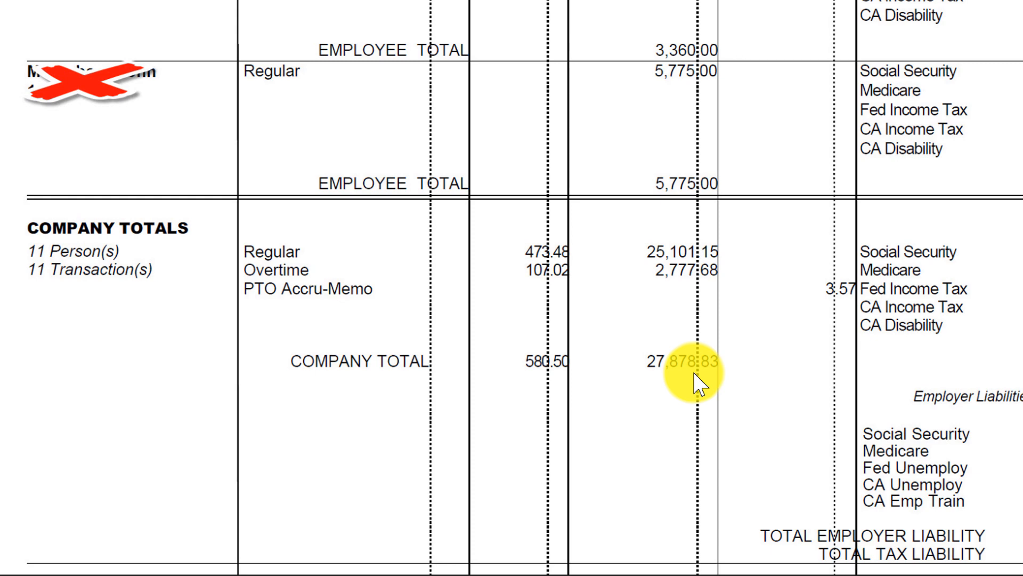
pyautogui.hotkey('alt', 'Tab')
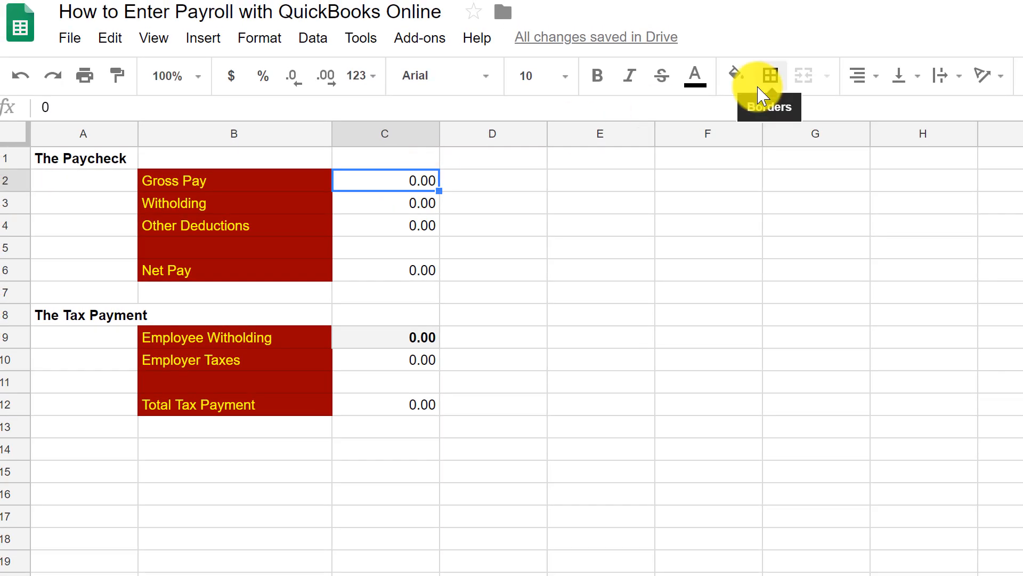
pyautogui.write('27878.83')
pyautogui.press('Return')
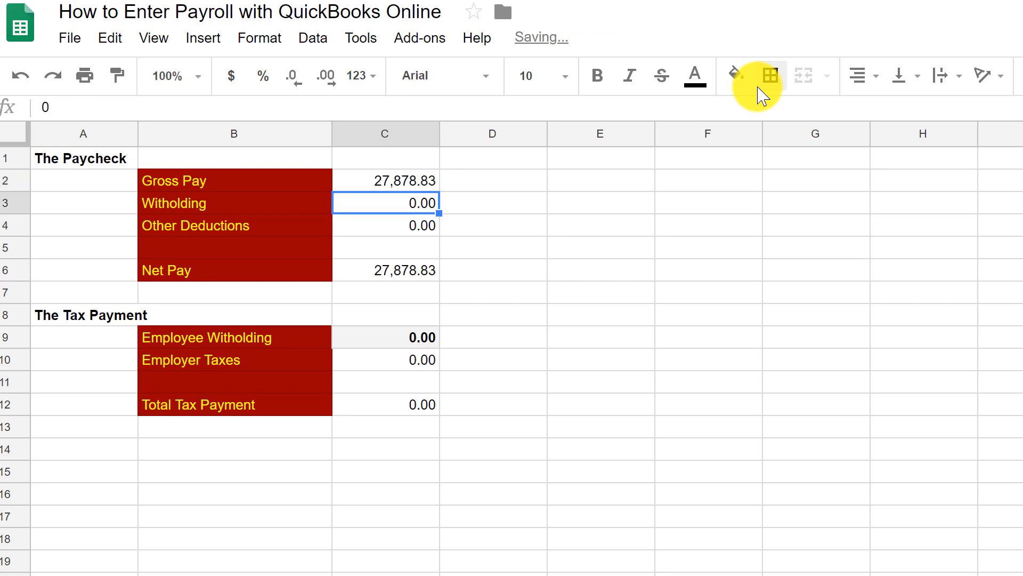
# - Set the paycheck's Witholding to -5440.94, using the company total withholdings in the payroll journal
pyautogui.hotkey('alt', 'Tab')
pyautogui.hotkey('alt', 'Tab')
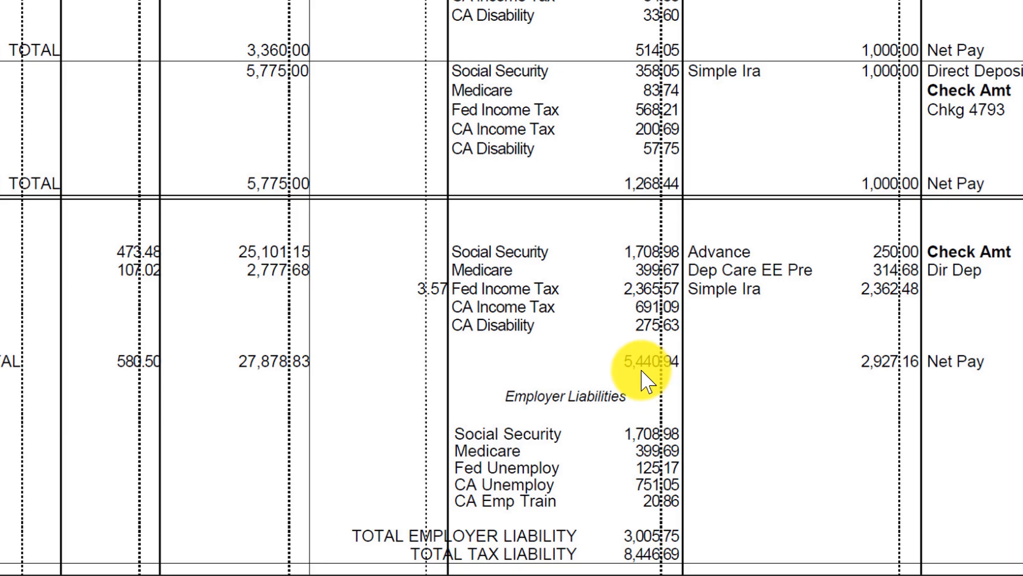
pyautogui.hotkey('alt', 'Tab')
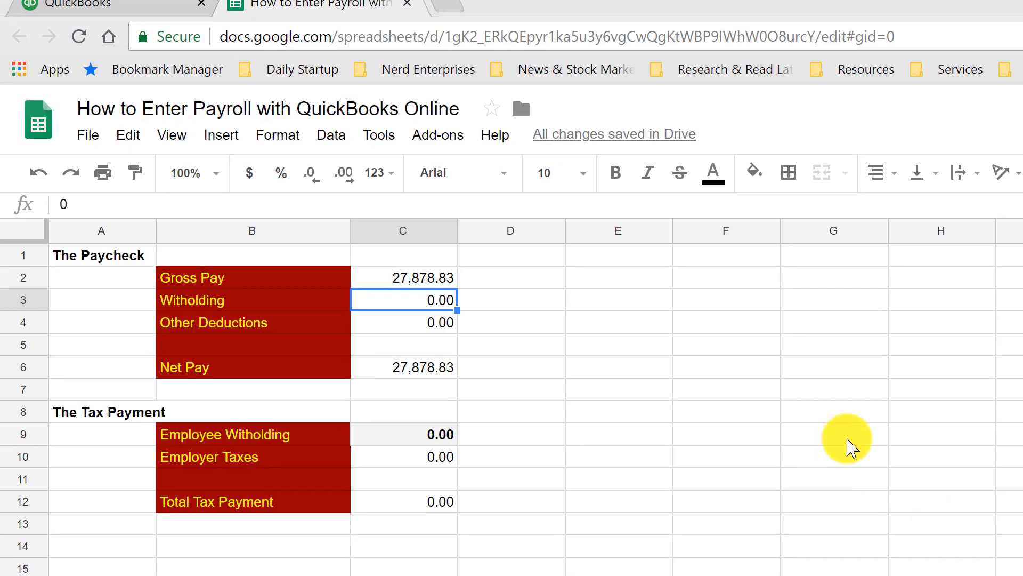
pyautogui.write('-5440.')
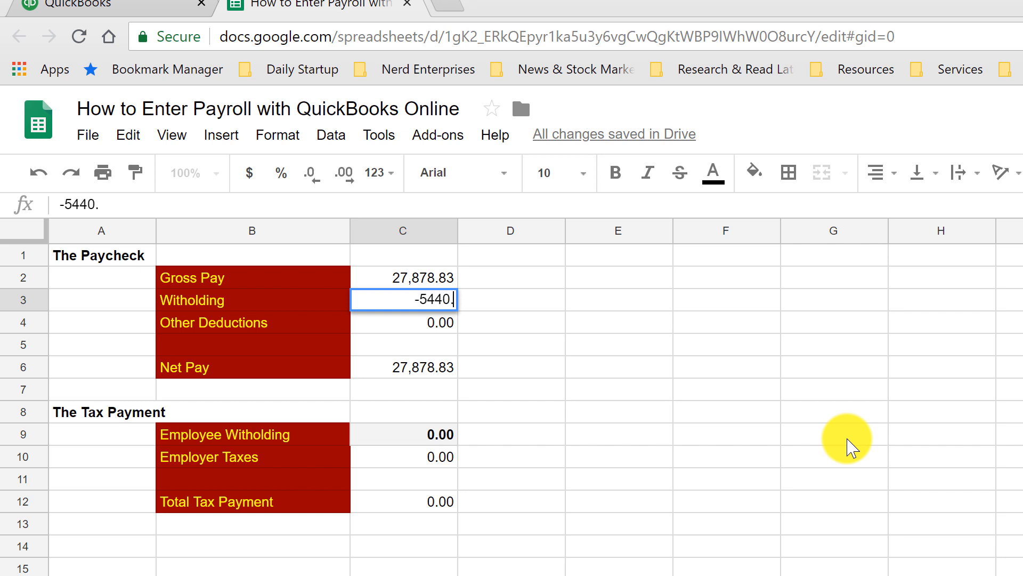
pyautogui.write('94')
pyautogui.press('Return')
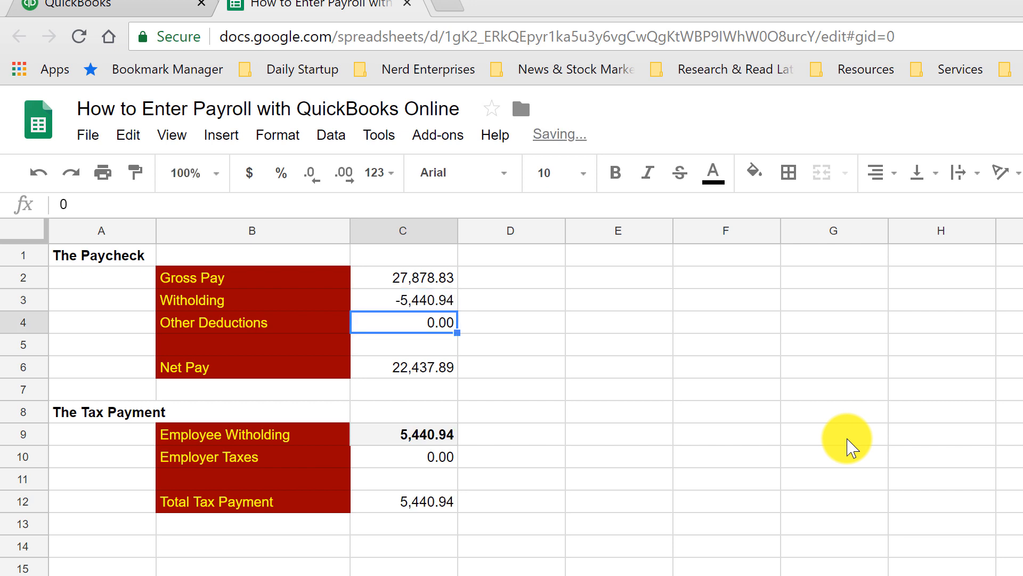
# - Set the paycheck's Other Deductions to -2927.16, using the company total deductions in the payroll journal
pyautogui.press('Down')
pyautogui.press('Down')
pyautogui.press('Up')
pyautogui.press('Up')
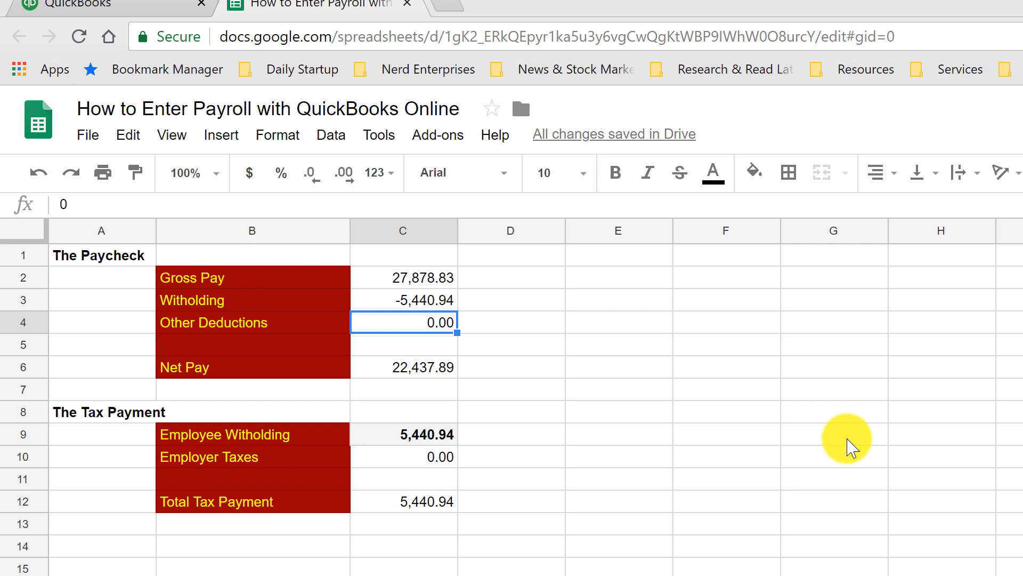
pyautogui.hotkey('alt', 'Tab')
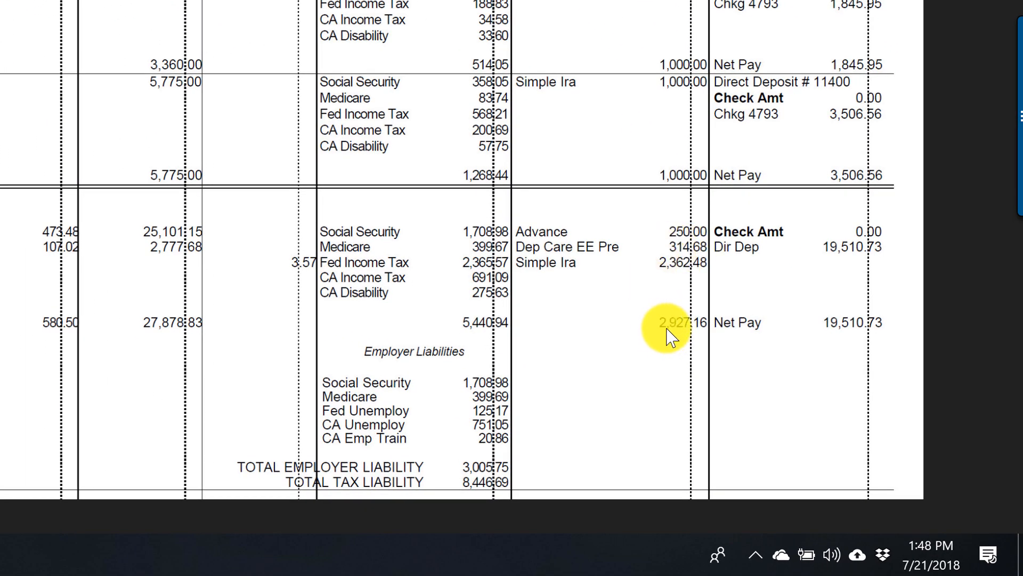
pyautogui.scroll(-1, 675, 335)
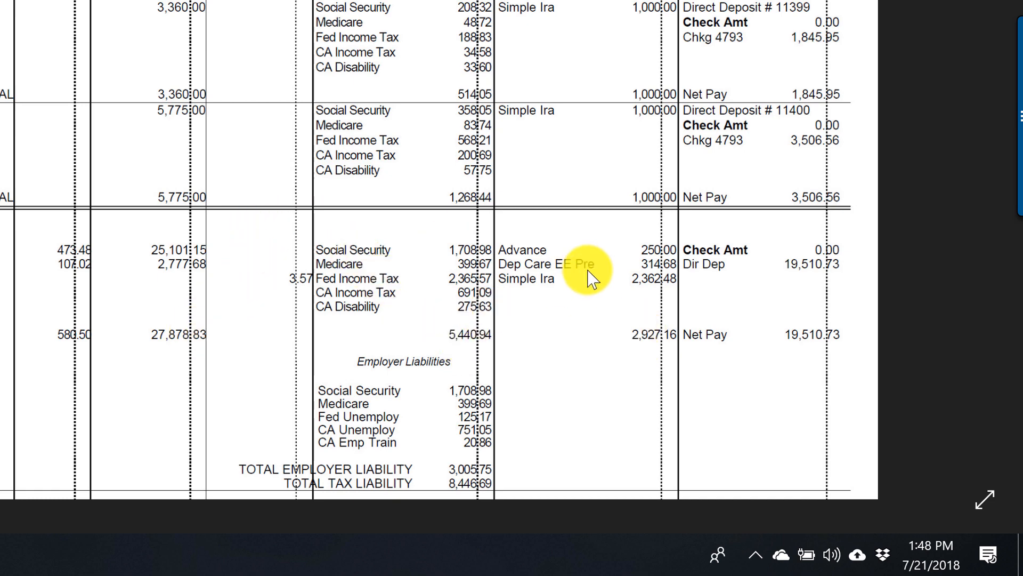
pyautogui.scroll(1, 655, 308)
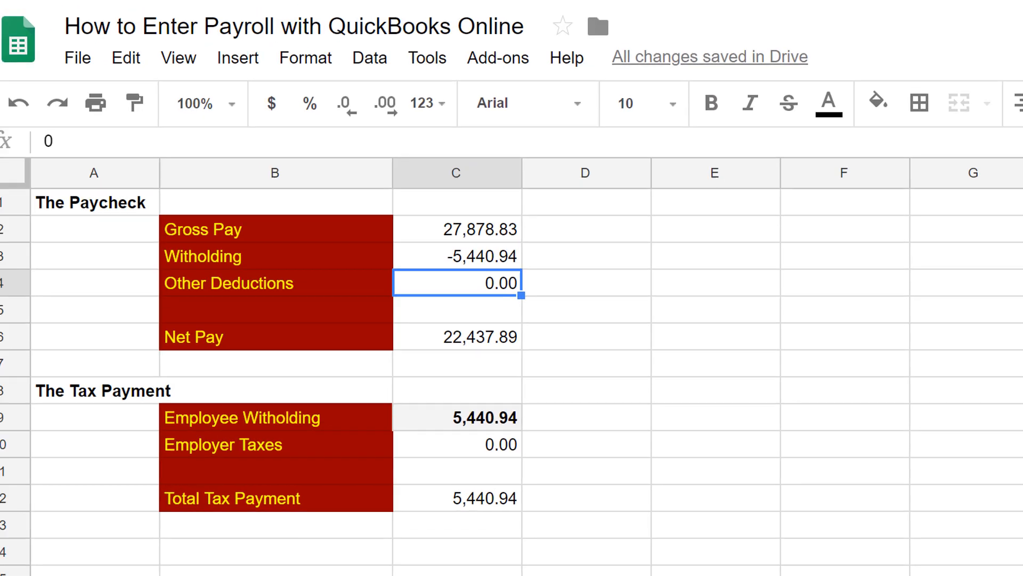
pyautogui.write('-2927.16')
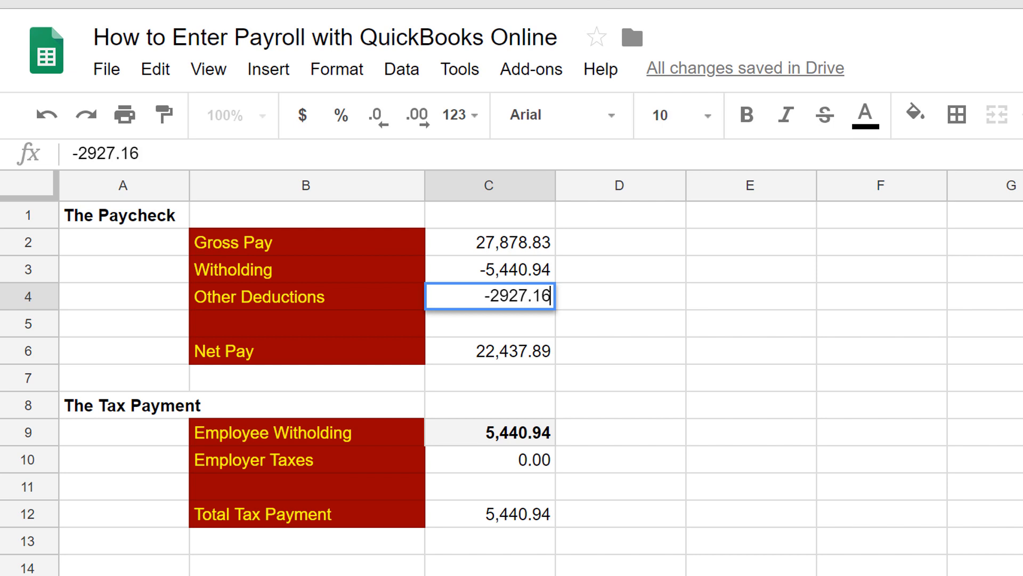
pyautogui.press('Return')
pyautogui.press('Down')
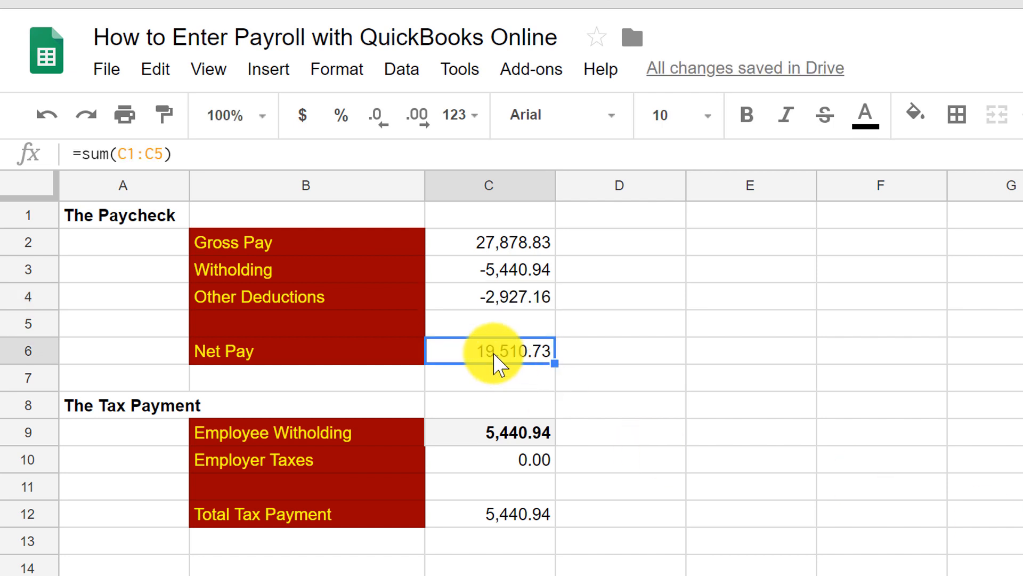
# - Check the payroll journal's withholdings, and examine the sheet's deductions, Net Pay and how Employee Witholding relates to the paycheck's Witholding
pyautogui.hotkey('alt', 'Tab')
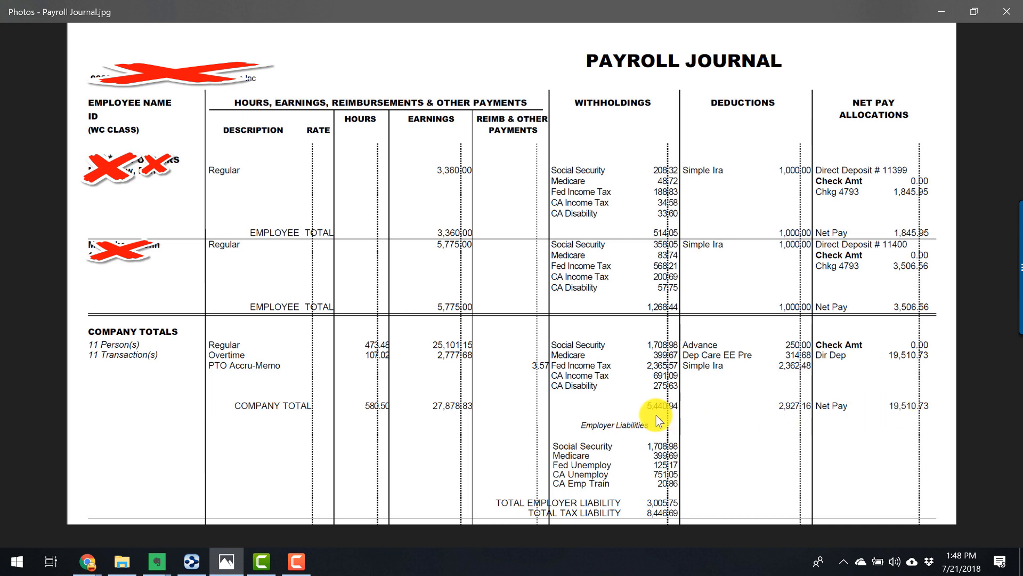
pyautogui.hotkey('alt', 'Tab')
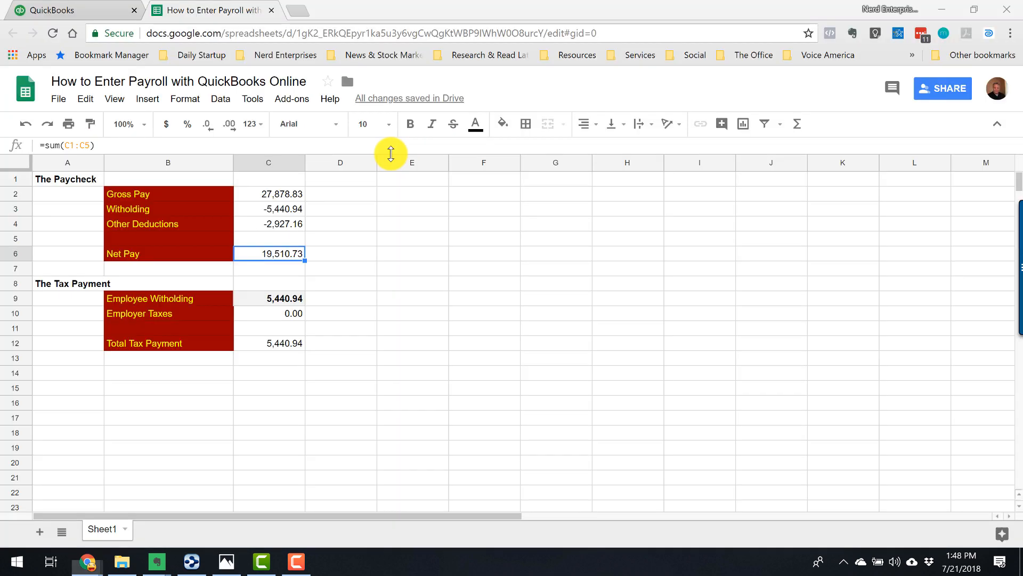
pyautogui.click(286, 210)
pyautogui.keyDown('shift'); pyautogui.click(287, 225); pyautogui.keyUp('shift')
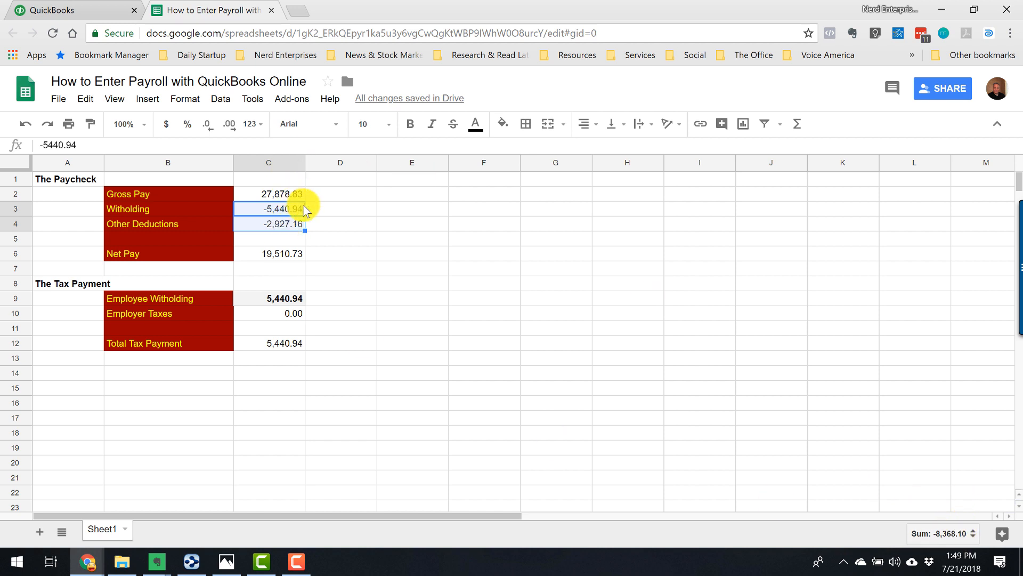
pyautogui.click(271, 253)
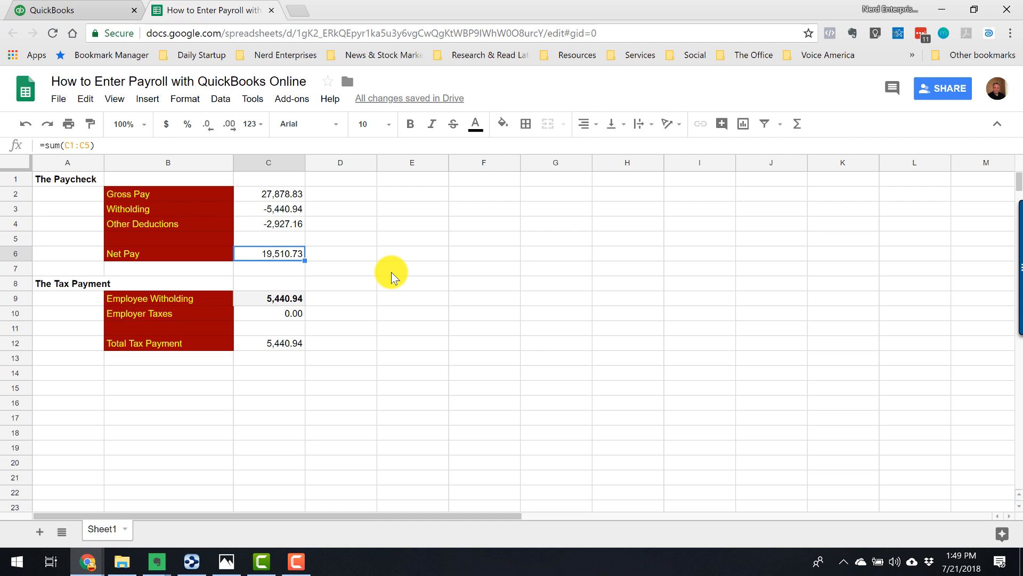
pyautogui.click(291, 299)
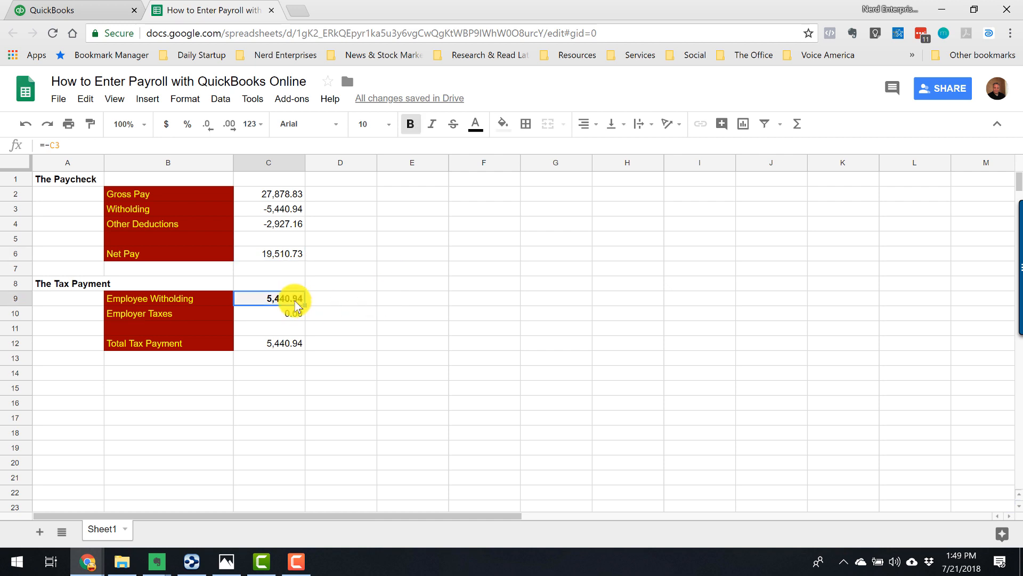
pyautogui.click(272, 213)
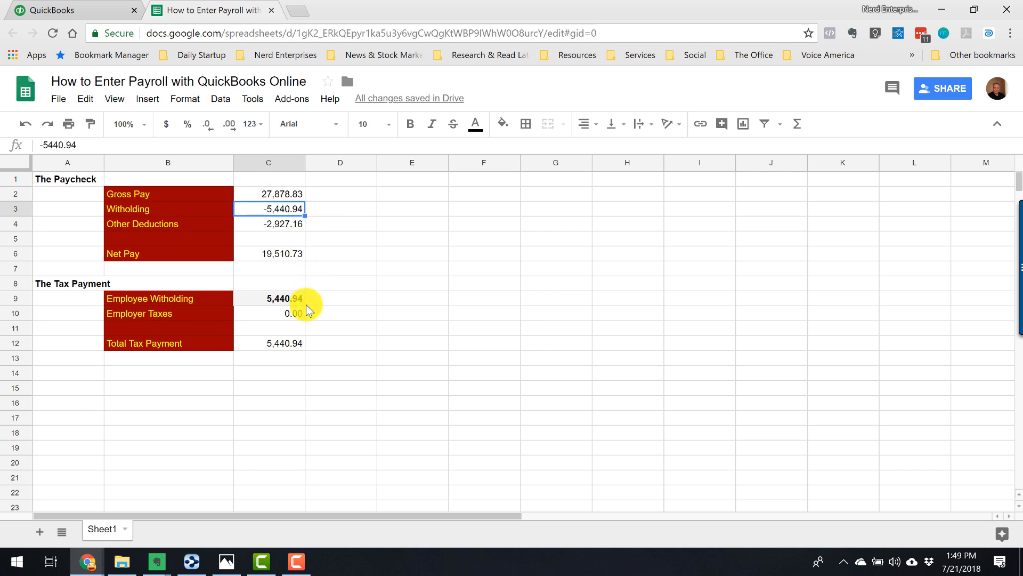
pyautogui.click(293, 299)
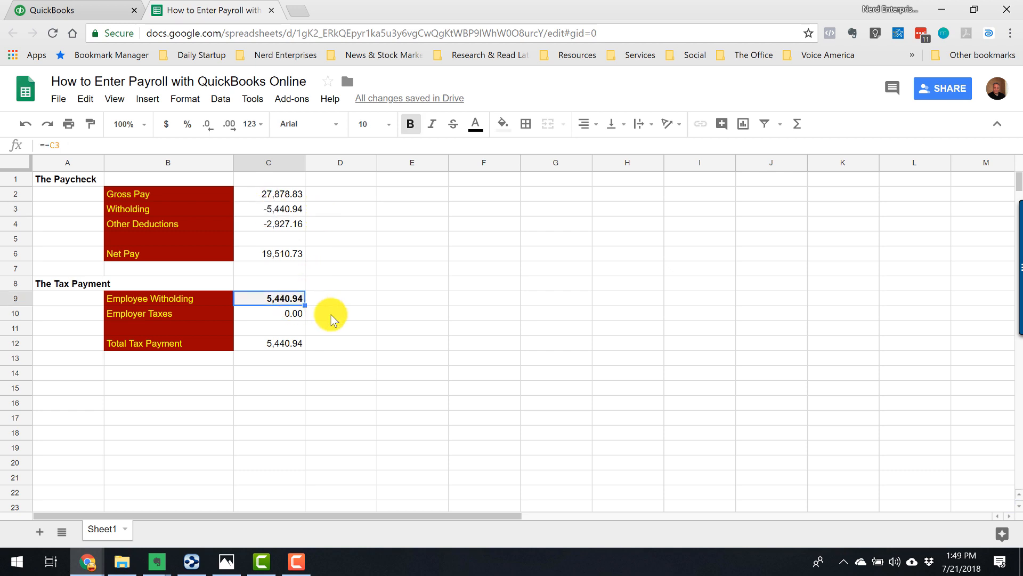
pyautogui.click(253, 213)
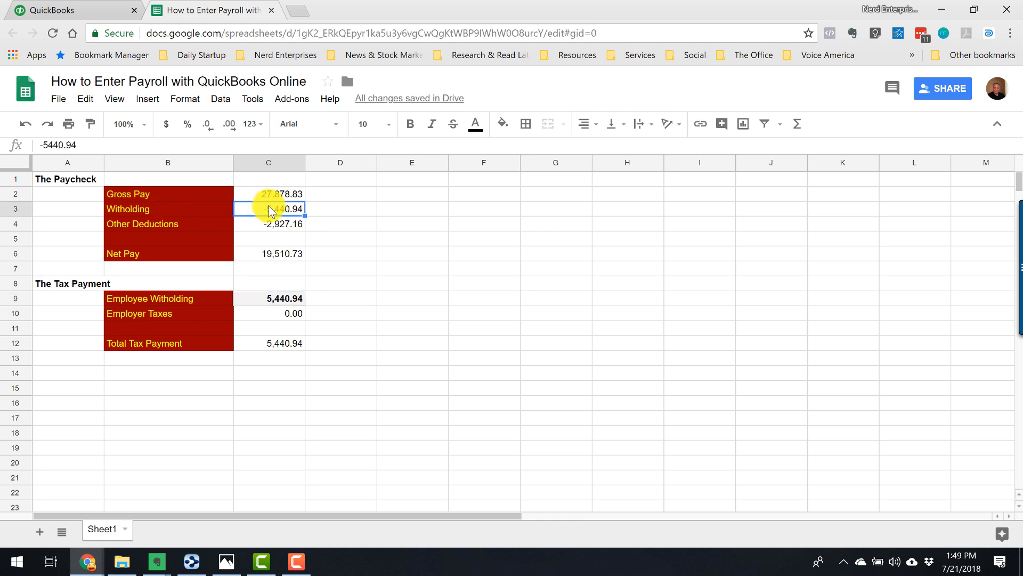
pyautogui.click(280, 302)
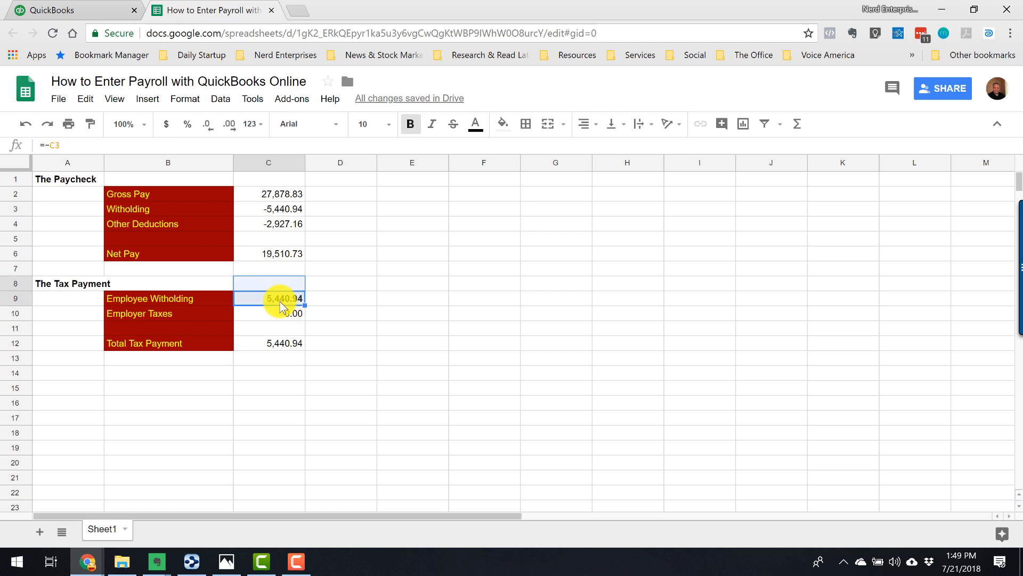
# - Set Employer Taxes in the tax payment section to 3005.75, using the payroll journal's total employer liability
pyautogui.click(283, 317)
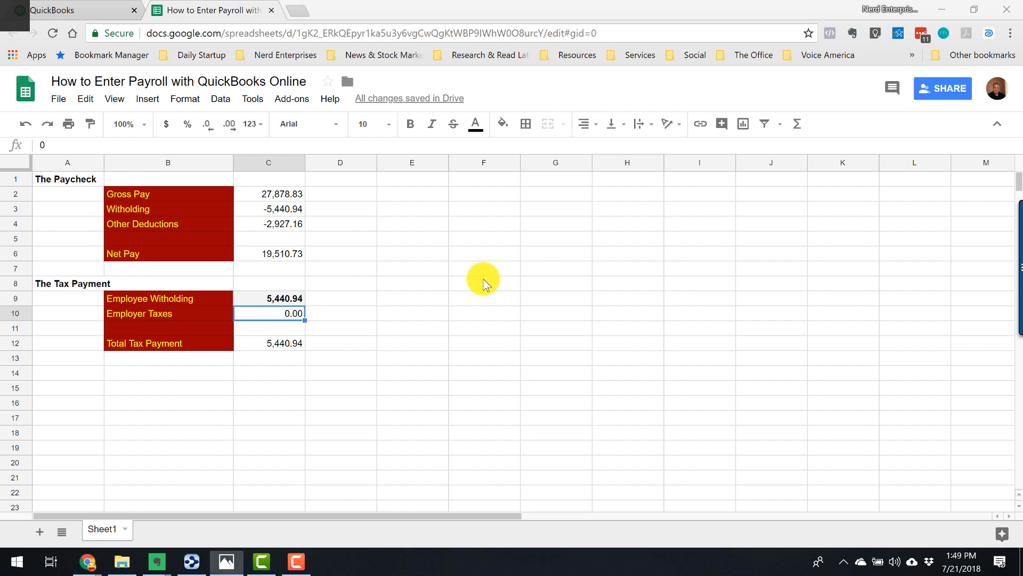
pyautogui.hotkey('alt', 'Tab')
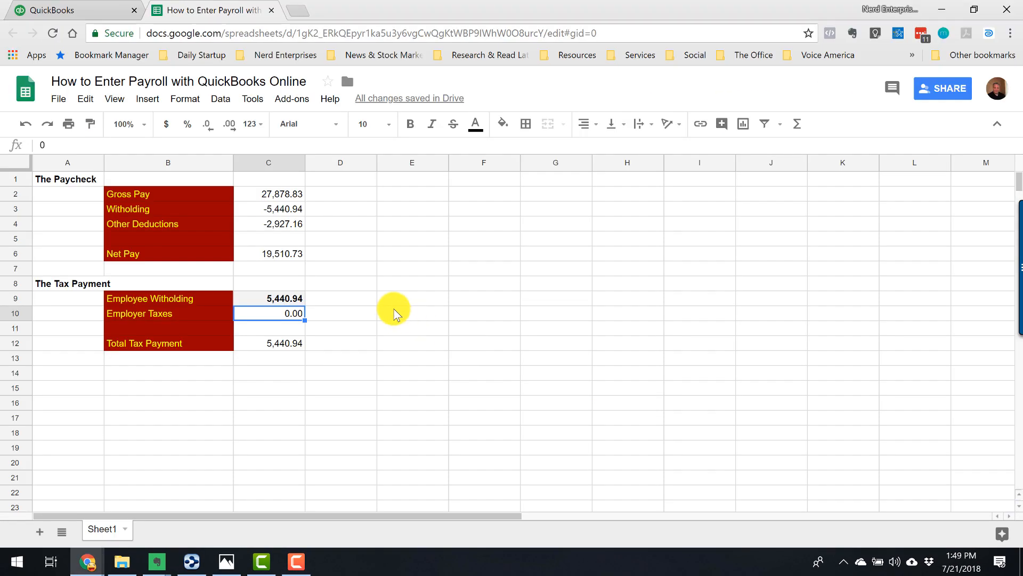
pyautogui.write('3005.75')
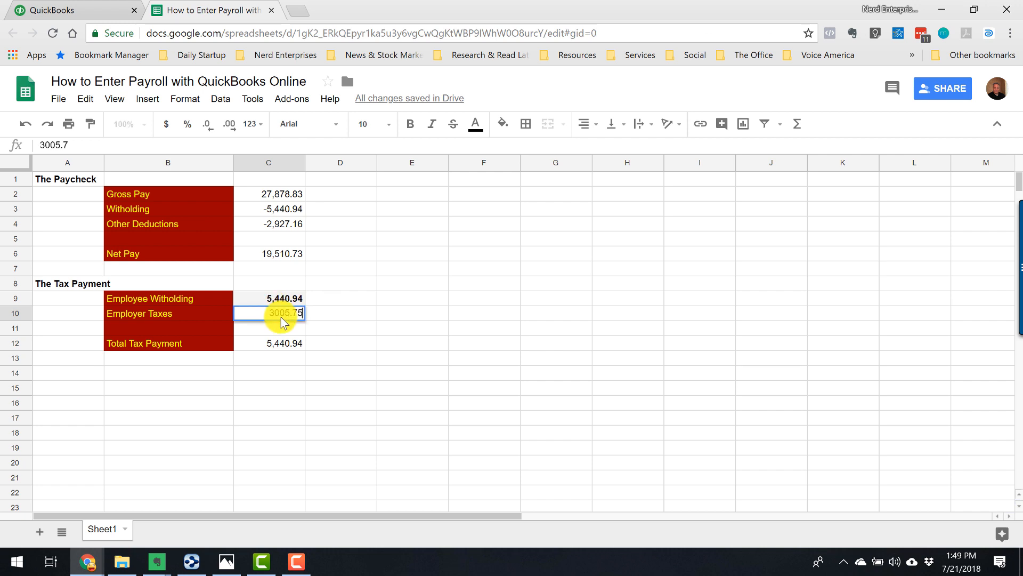
pyautogui.press('Return')
pyautogui.press('Down')
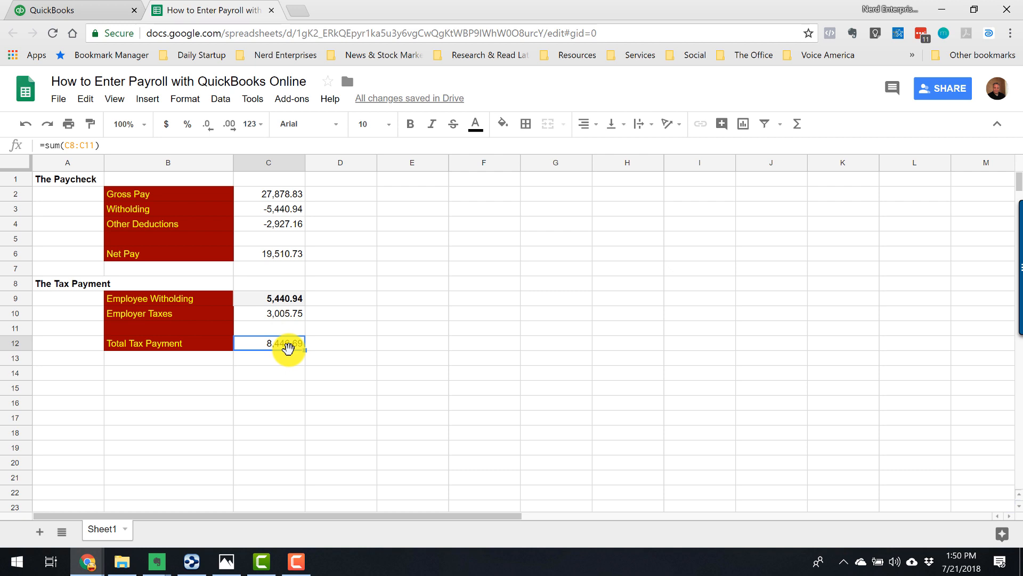
# - Compare Total Tax Payment with the journal's total tax liability, and review the Witholding, Other Deductions and Employee Witholding amounts
pyautogui.hotkey('alt', 'Tab')
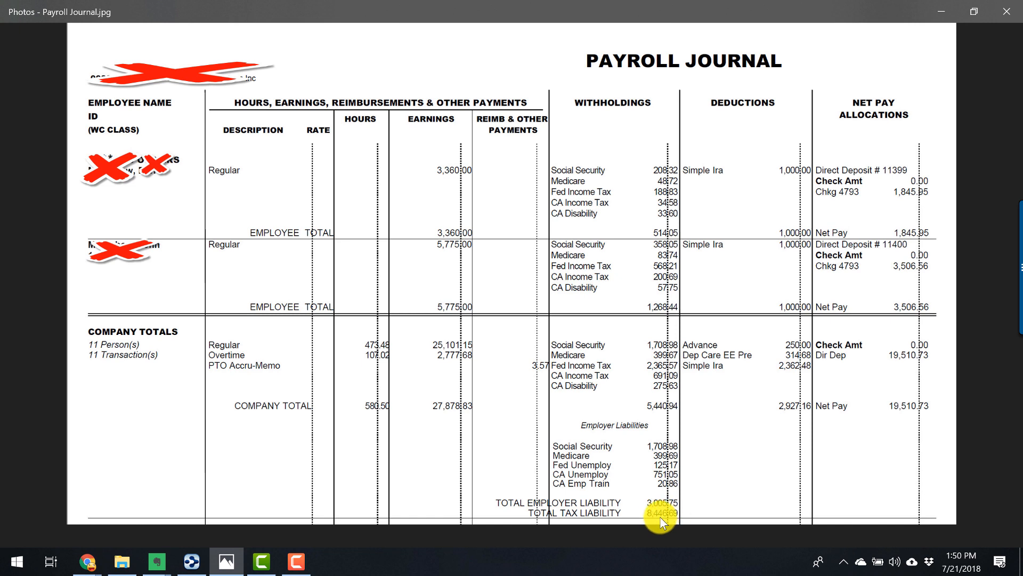
pyautogui.hotkey('alt', 'Tab')
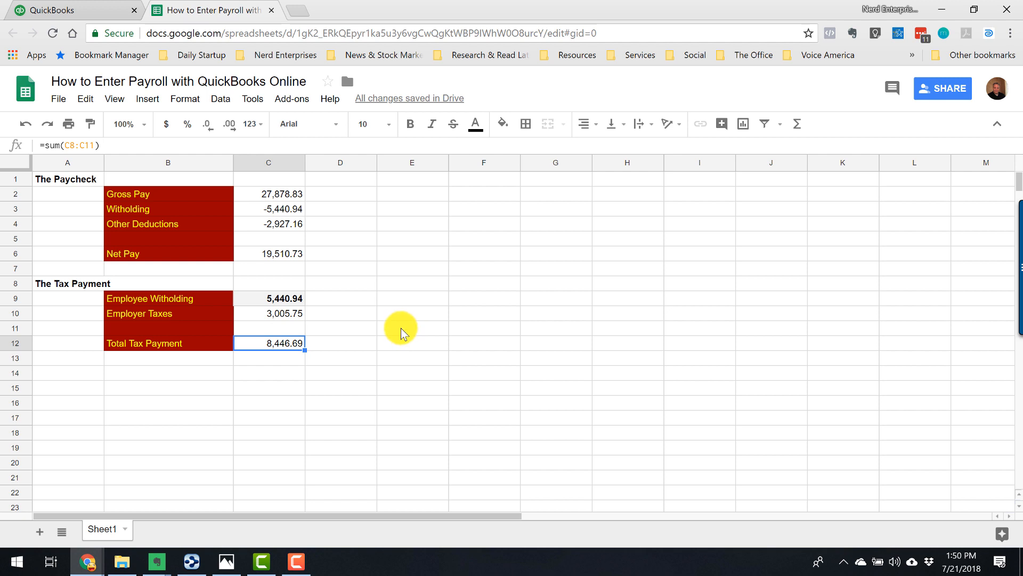
pyautogui.moveTo(276, 206); pyautogui.dragTo(280, 223)
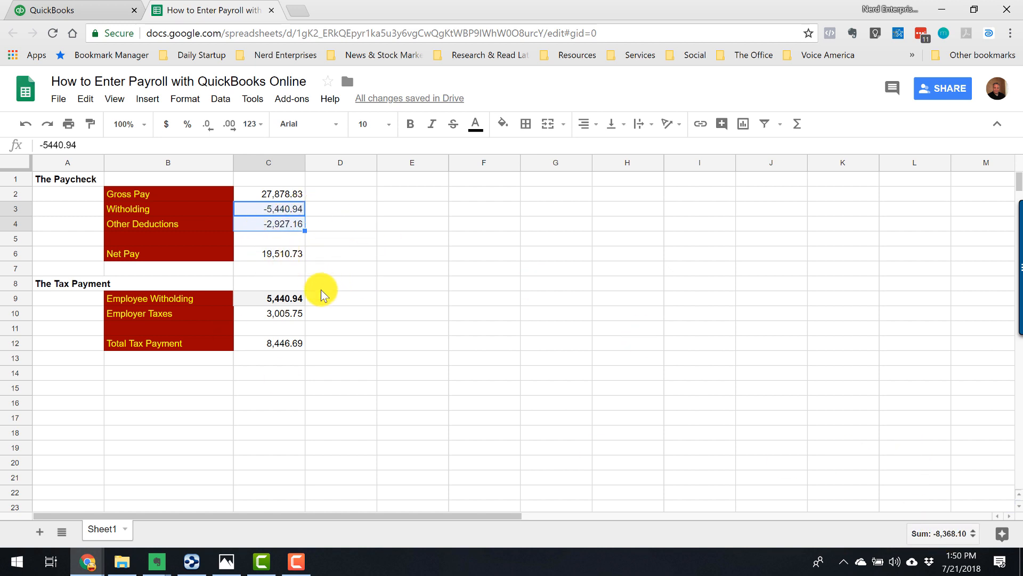
pyautogui.click(272, 302)
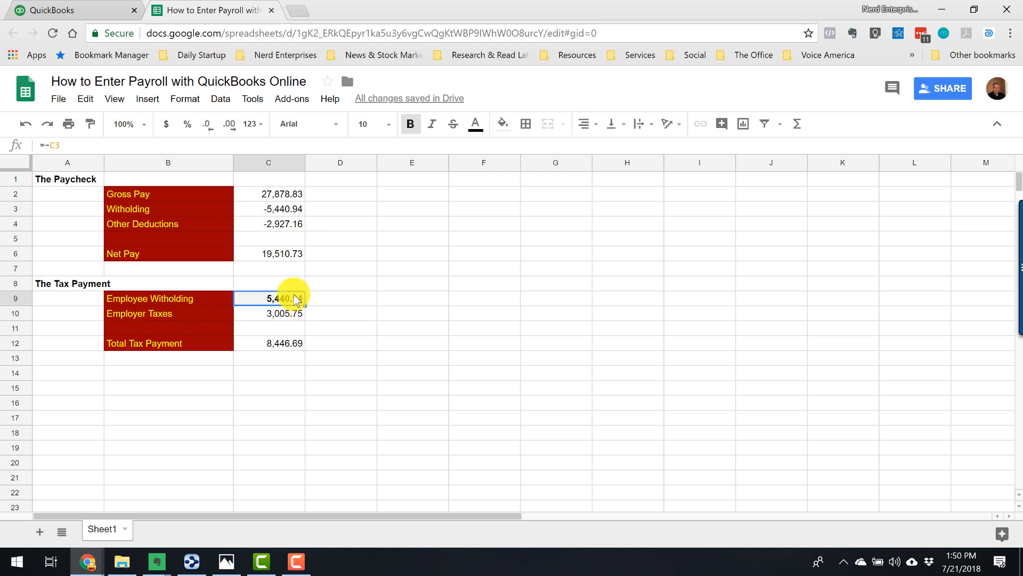
pyautogui.click(294, 227)
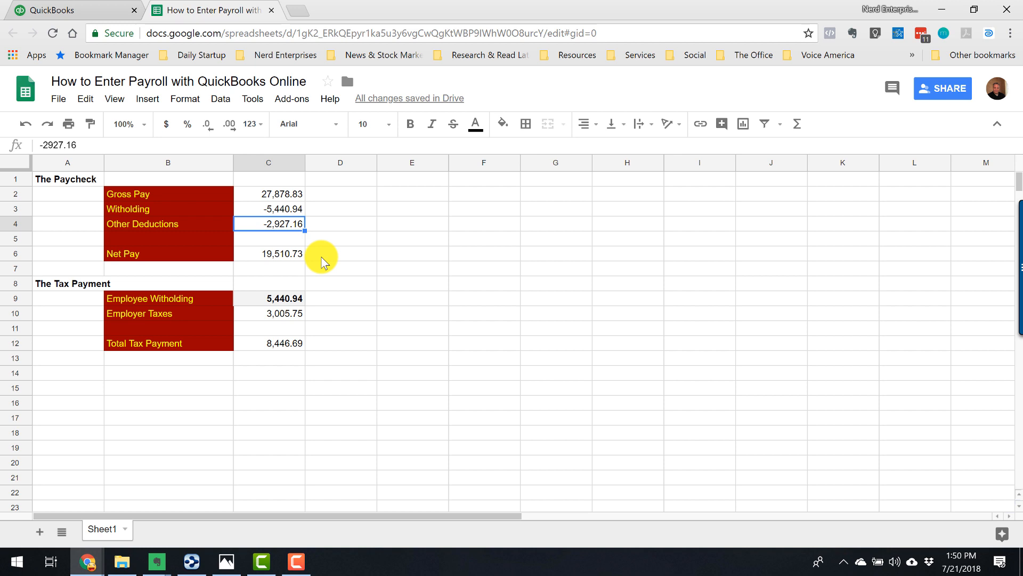
pyautogui.click(319, 181)
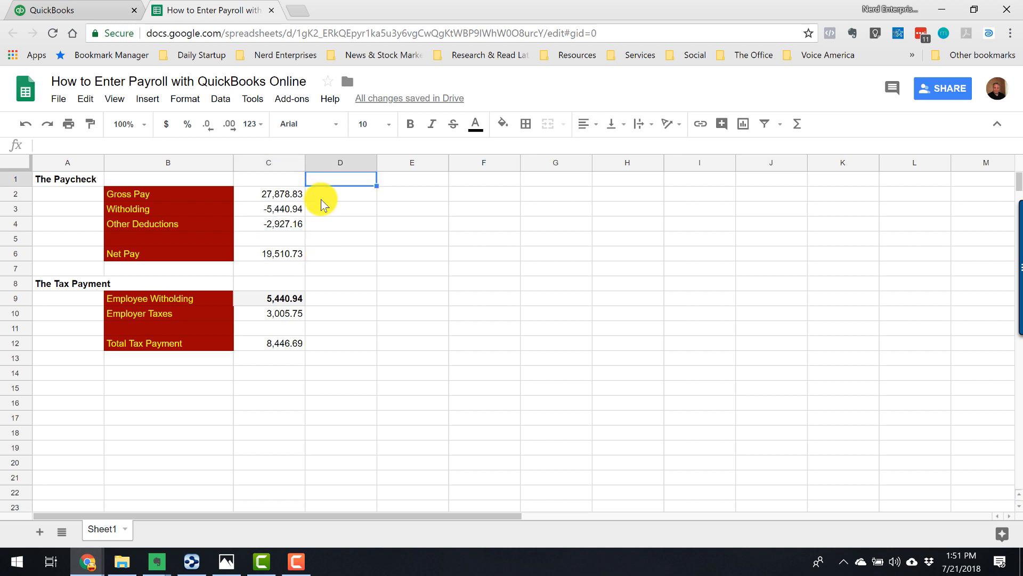
pyautogui.click(320, 198)
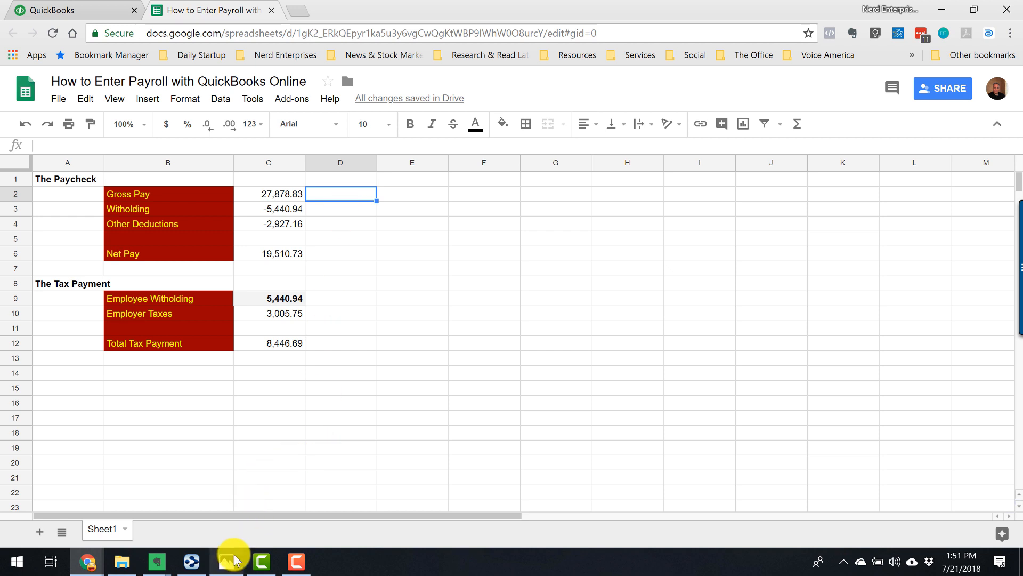
pyautogui.moveTo(234, 561)
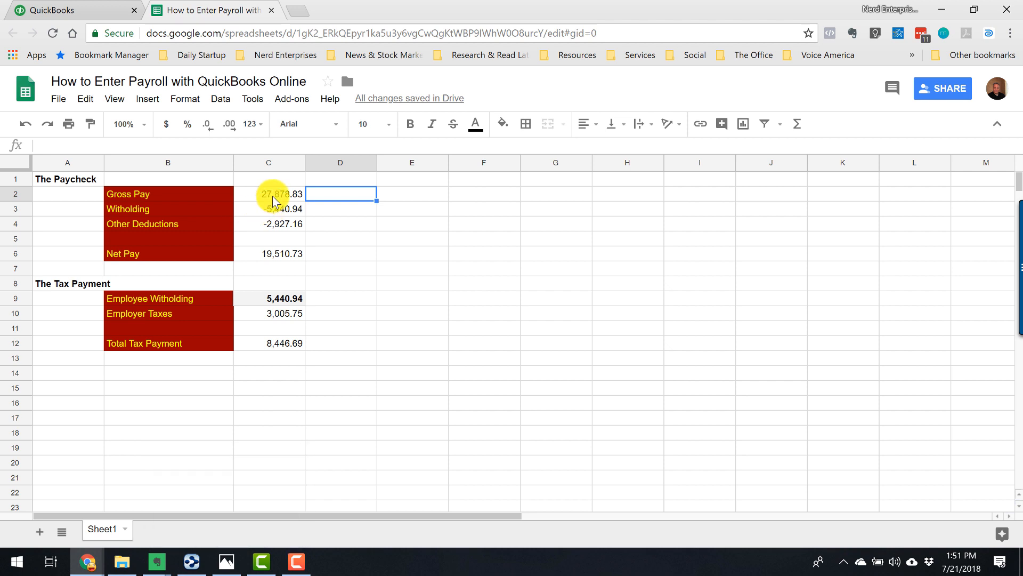
# - Switch to QuickBooks Online, create a new check, and widen the Amount column in its account details
pyautogui.click(89, 11)
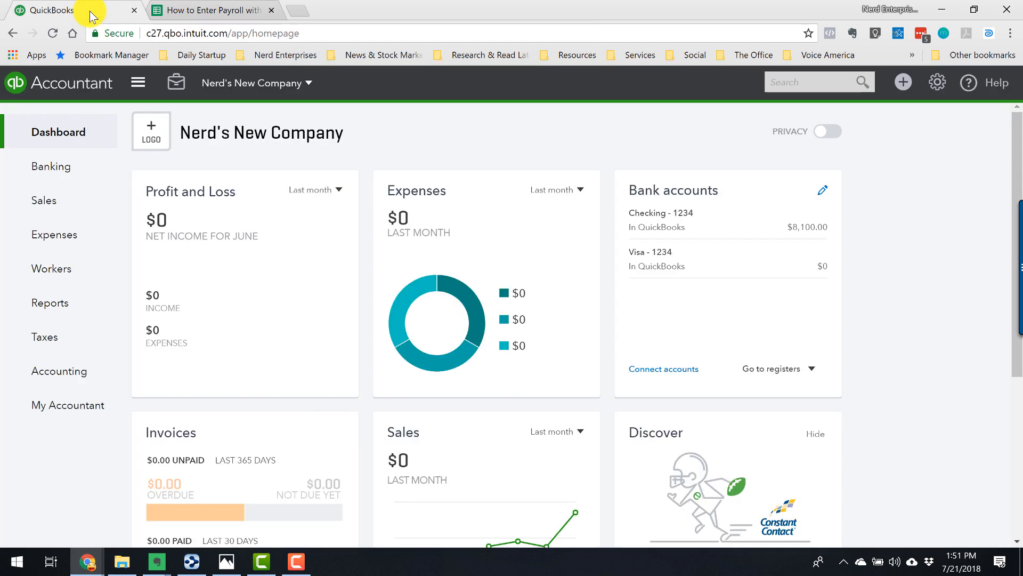
pyautogui.click(905, 83)
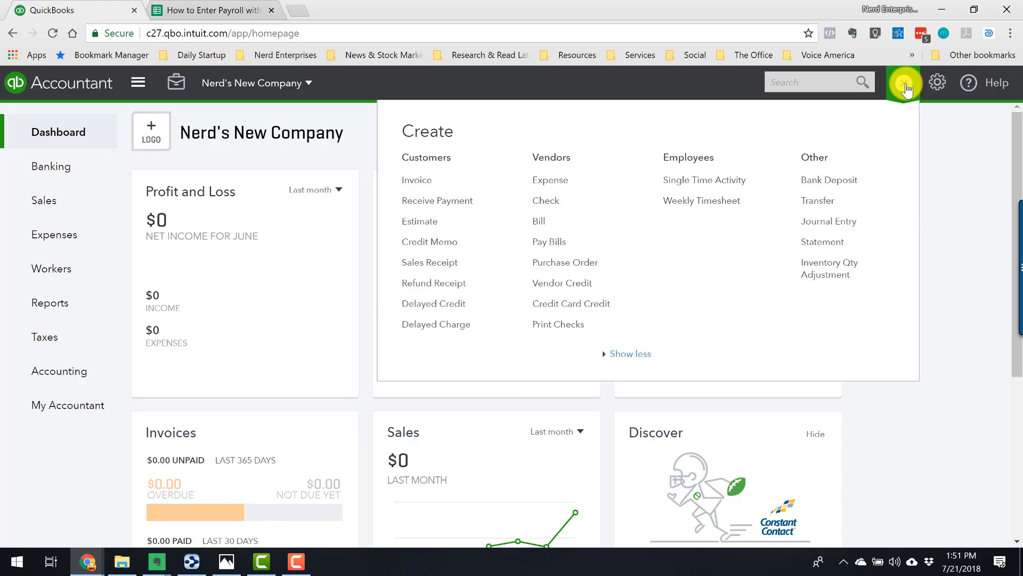
pyautogui.click(542, 206)
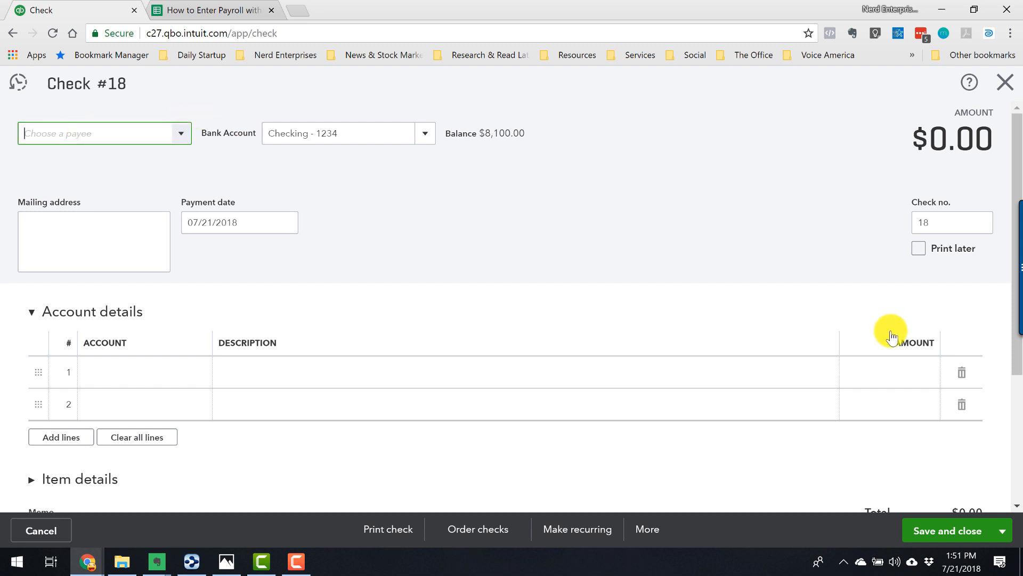
pyautogui.moveTo(810, 345); pyautogui.dragTo(808, 345)
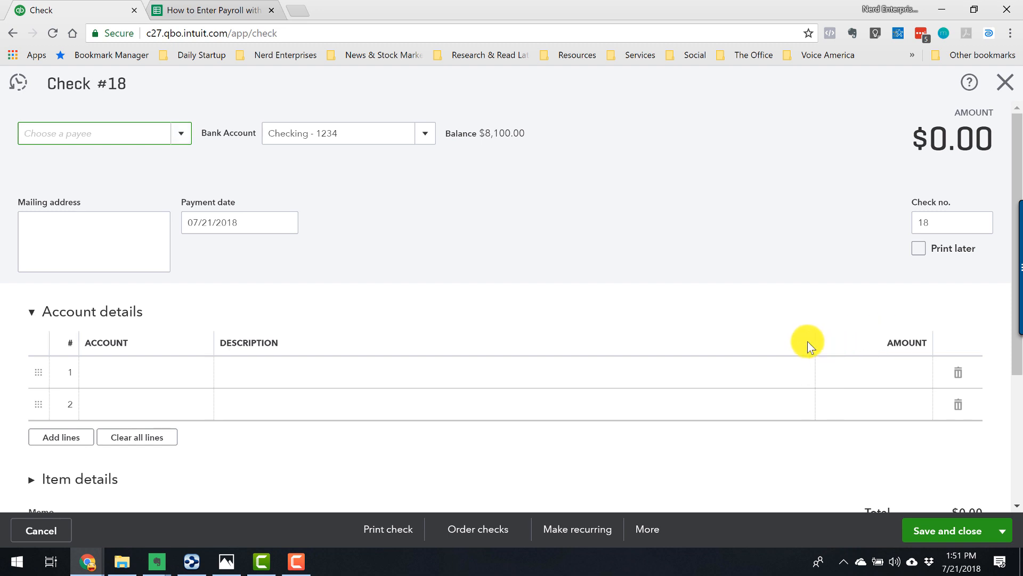
# - Begin adding a new account named Payroll Salaries from the check's first account line
pyautogui.click(146, 379)
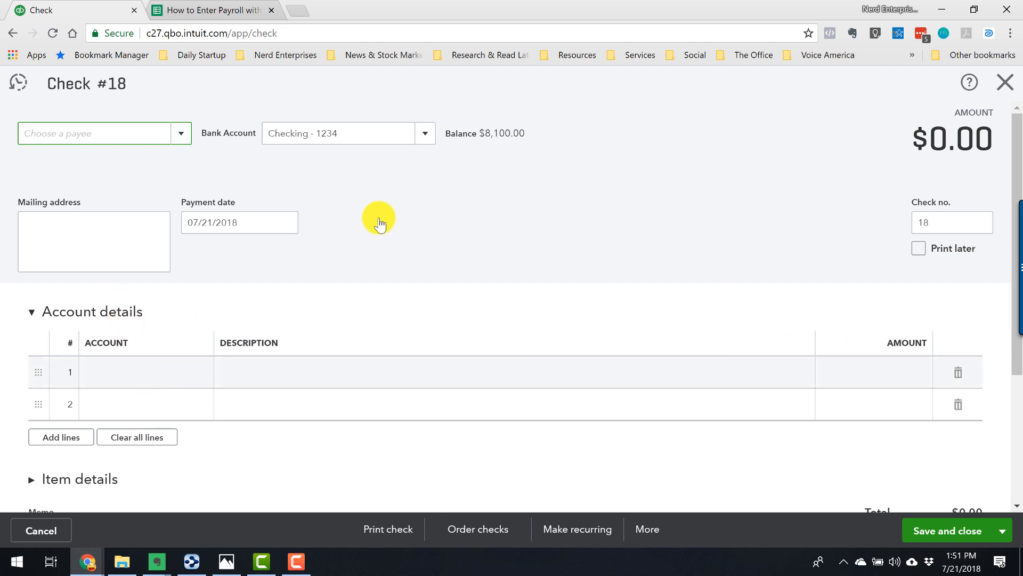
pyautogui.write('Pay')
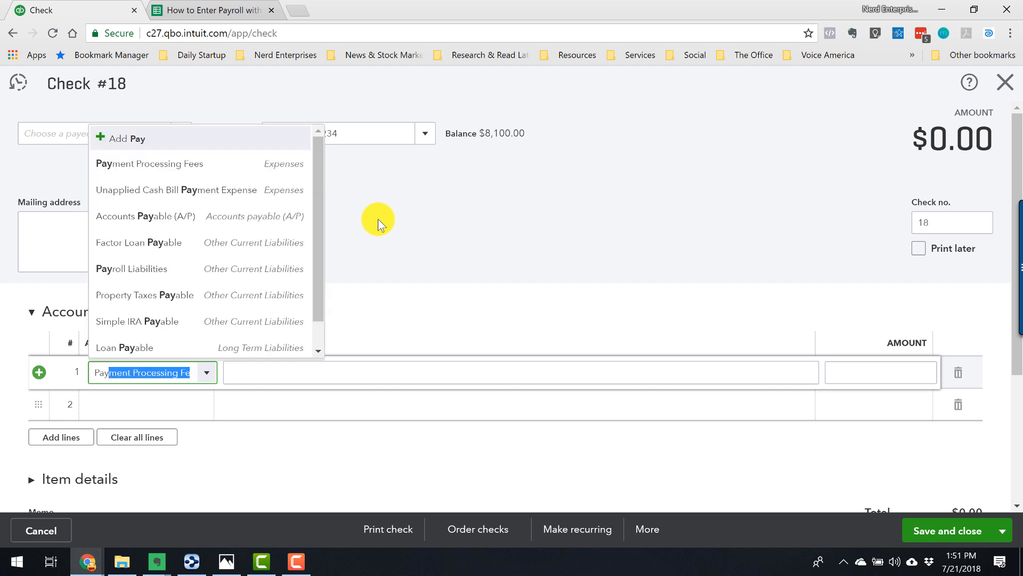
pyautogui.write('roll')
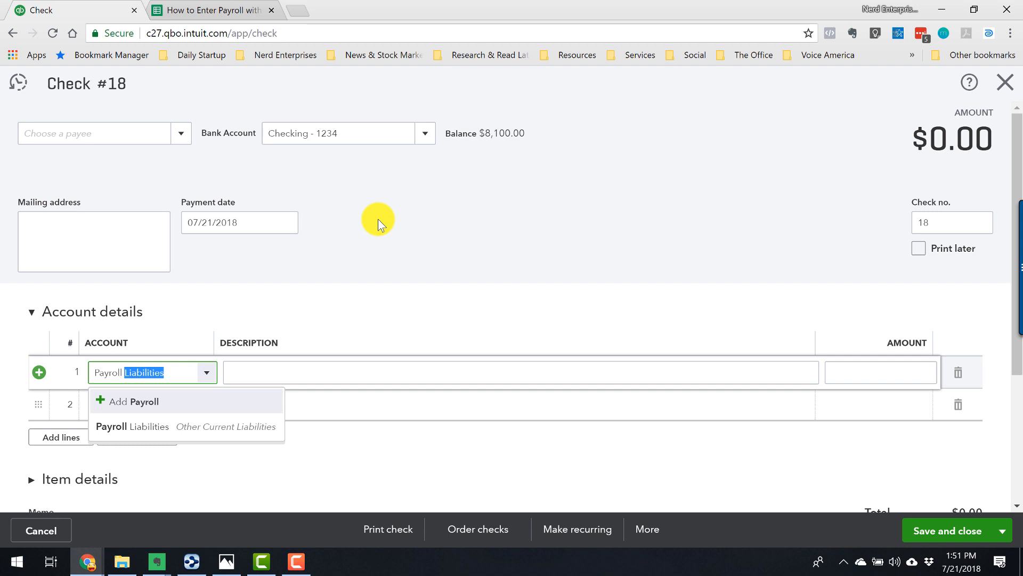
pyautogui.write(' Salaries')
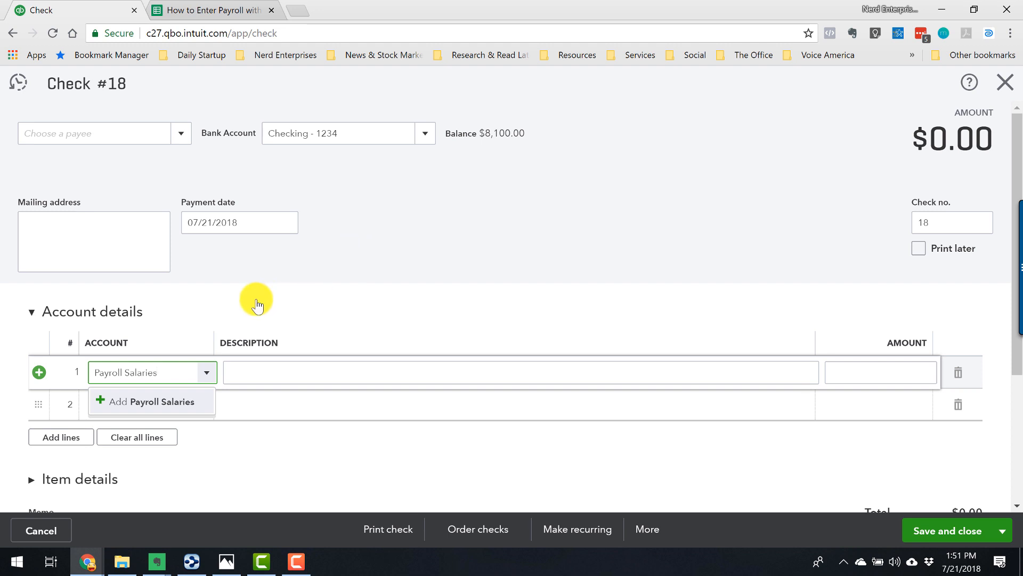
pyautogui.click(160, 405)
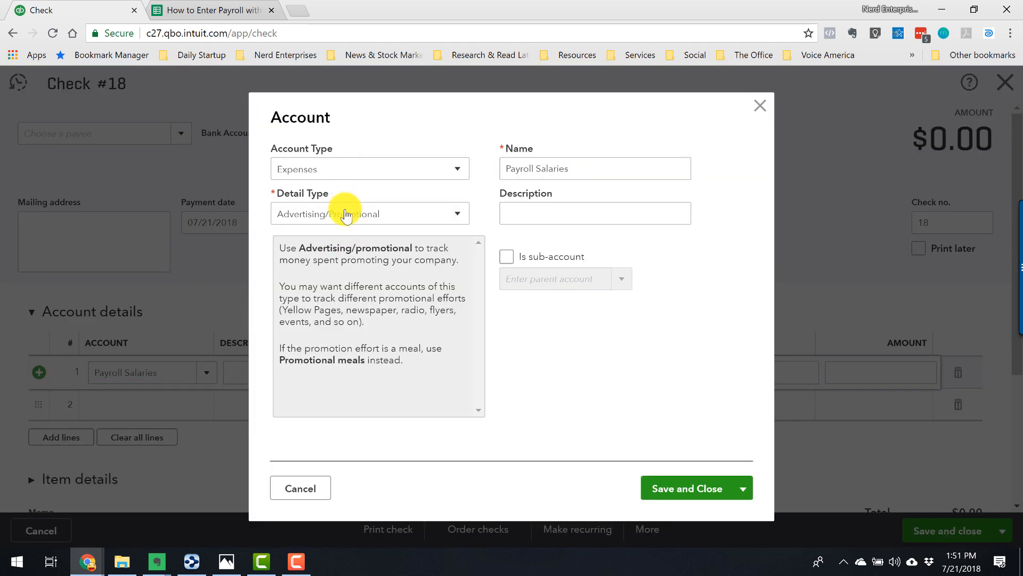
# - Set the new account's detail type to Payroll Expenses, change its name to Payroll - Salaries, and save it
pyautogui.click(349, 212)
pyautogui.scroll(-3, 366, 299)
pyautogui.scroll(-3, 365, 305)
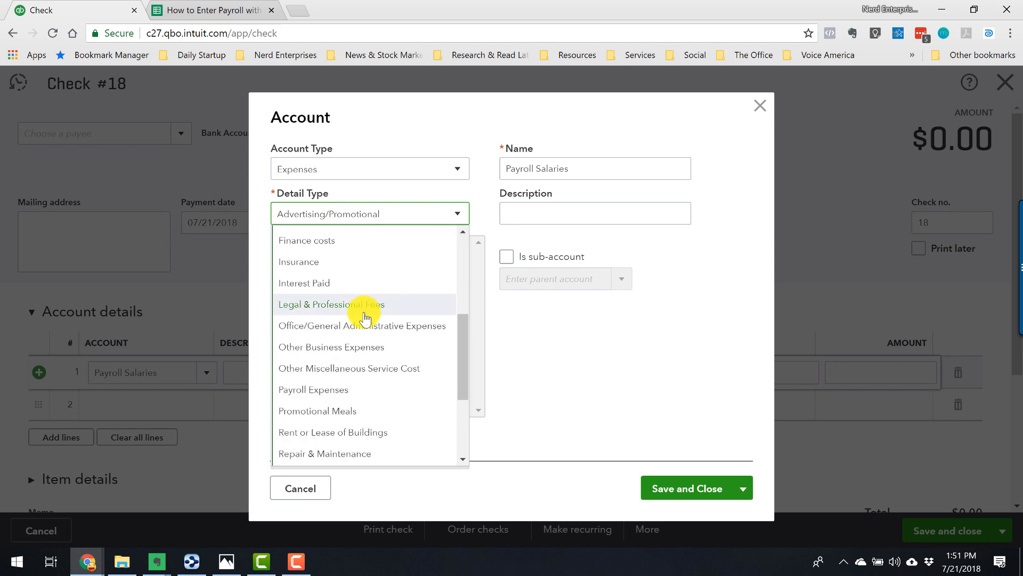
pyautogui.click(334, 389)
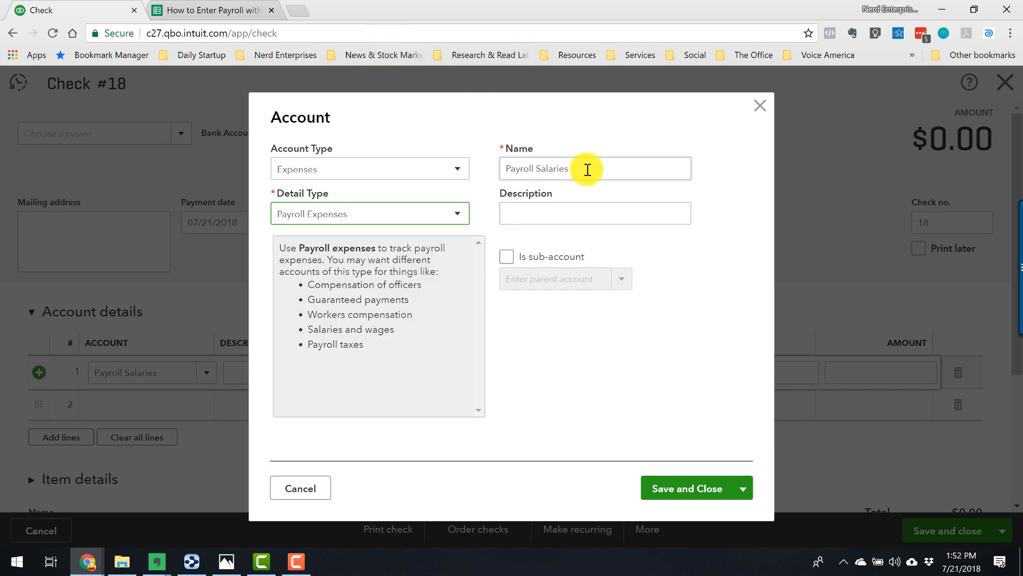
pyautogui.click(536, 168)
pyautogui.hotkey('shift', 'Right')
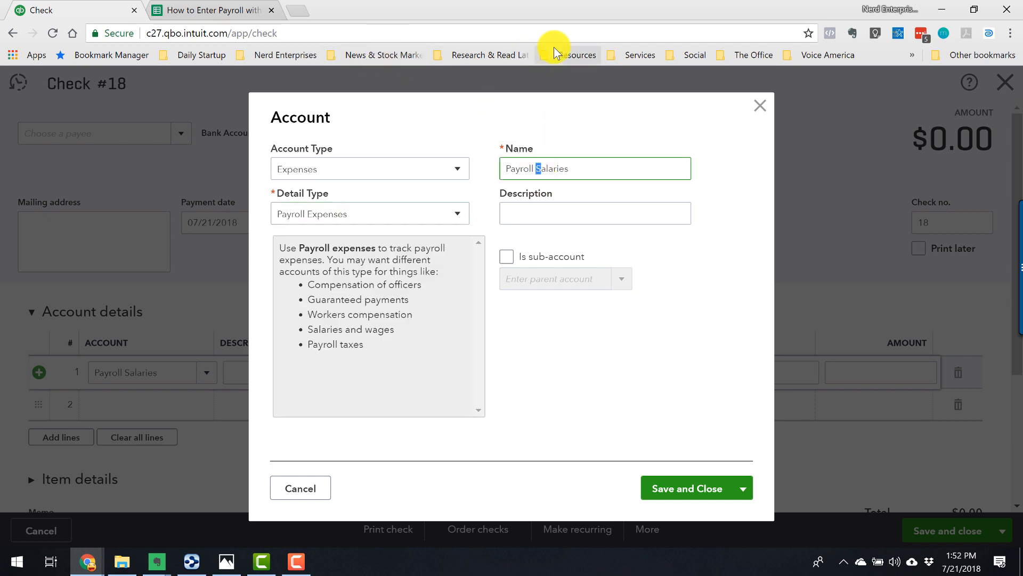
pyautogui.press('Left')
pyautogui.write('-')
pyautogui.click(686, 487)
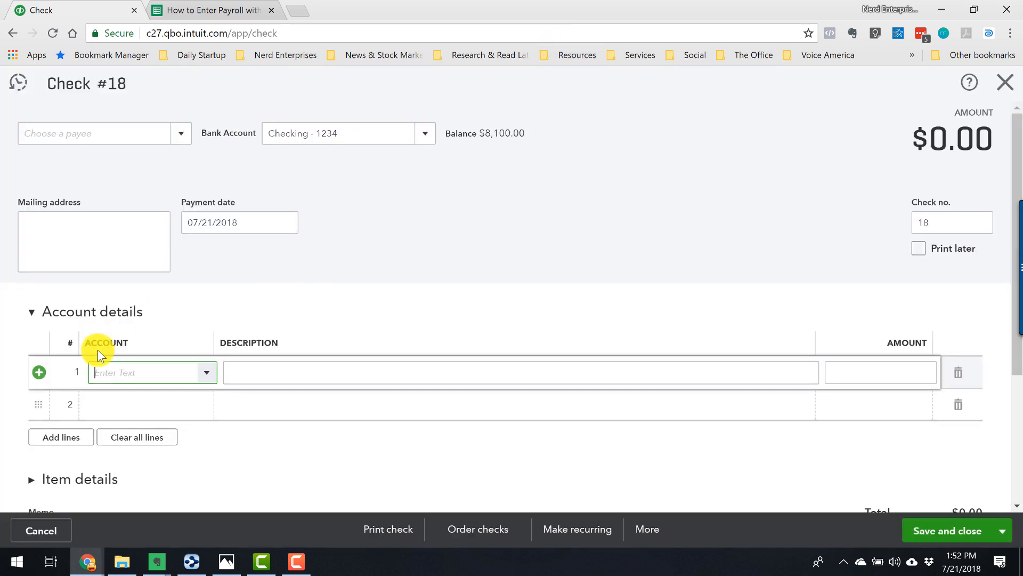
# - Copy Gross Pay, 27,878.83, from the spreadsheet into the amount of the check's Payroll - Salaries line
pyautogui.click(242, 371)
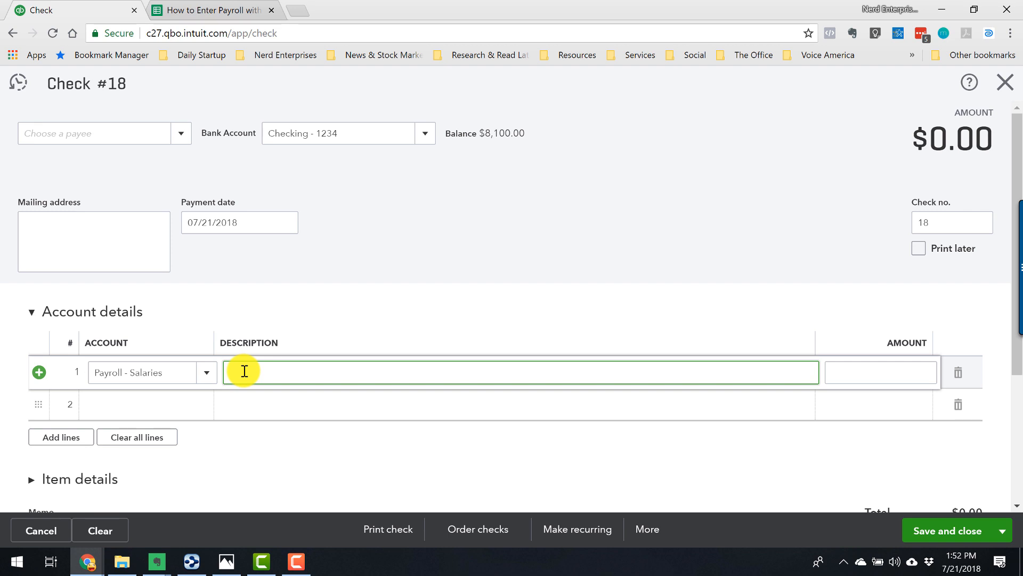
pyautogui.press('Tab')
pyautogui.click(177, 7)
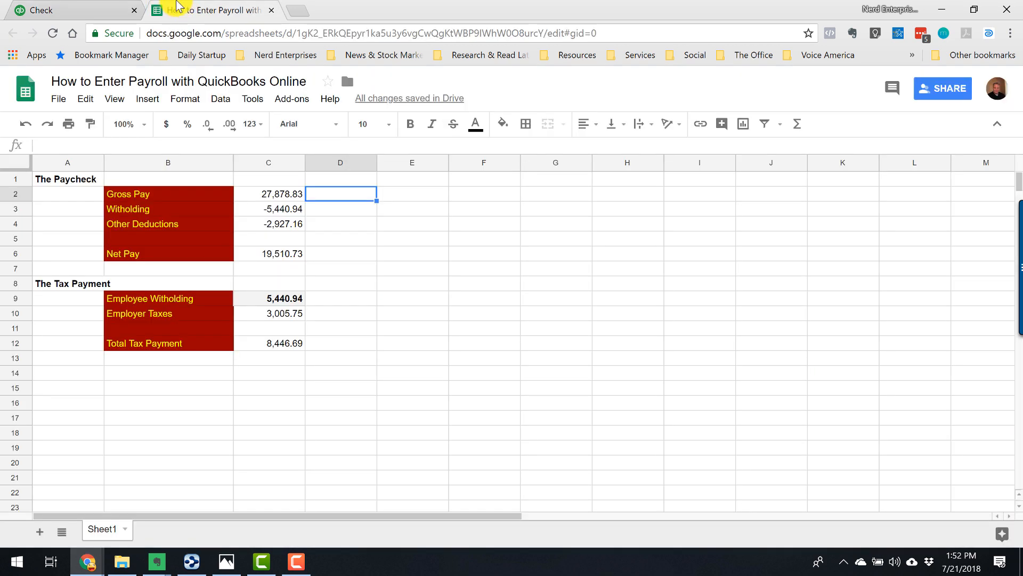
pyautogui.click(285, 193)
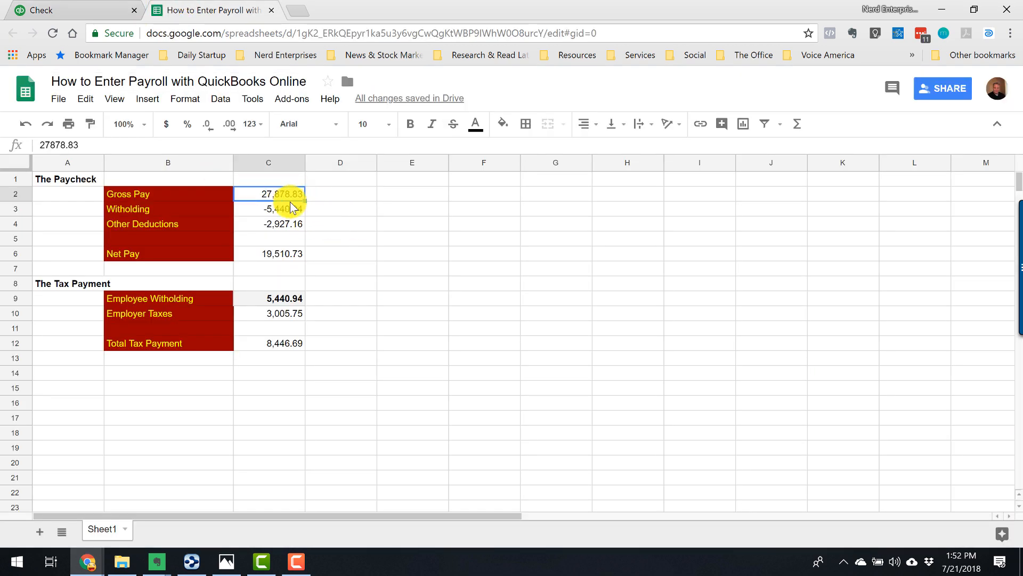
pyautogui.hotkey('ctrl', 'c')
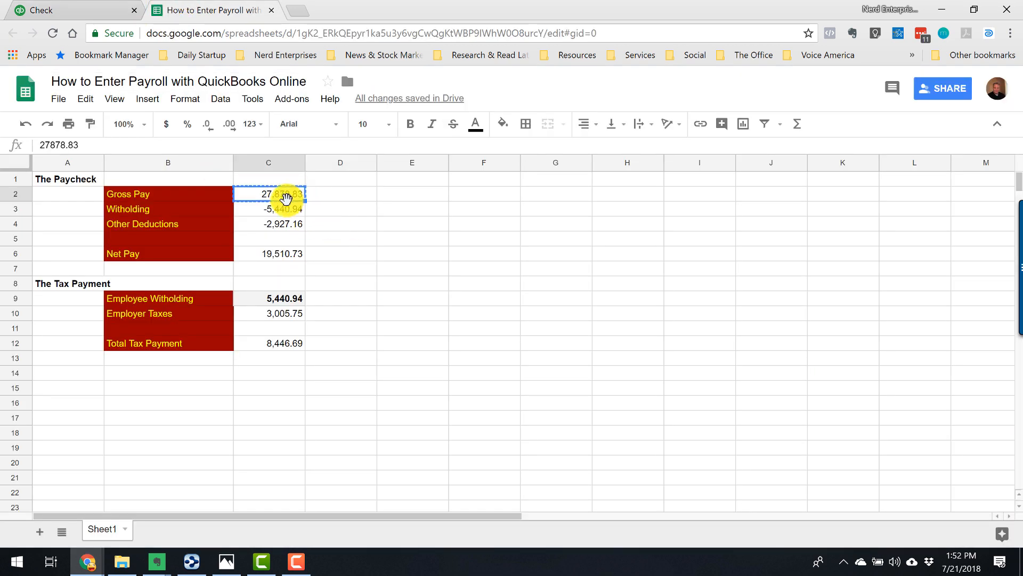
pyautogui.click(81, 13)
pyautogui.click(898, 363)
pyautogui.hotkey('ctrl', 'v')
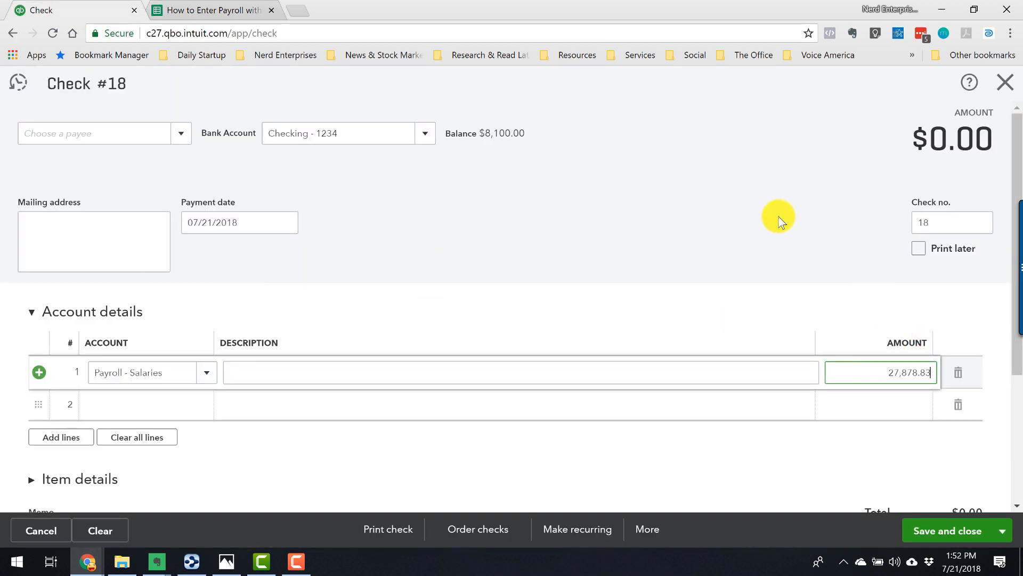
pyautogui.press('Tab')
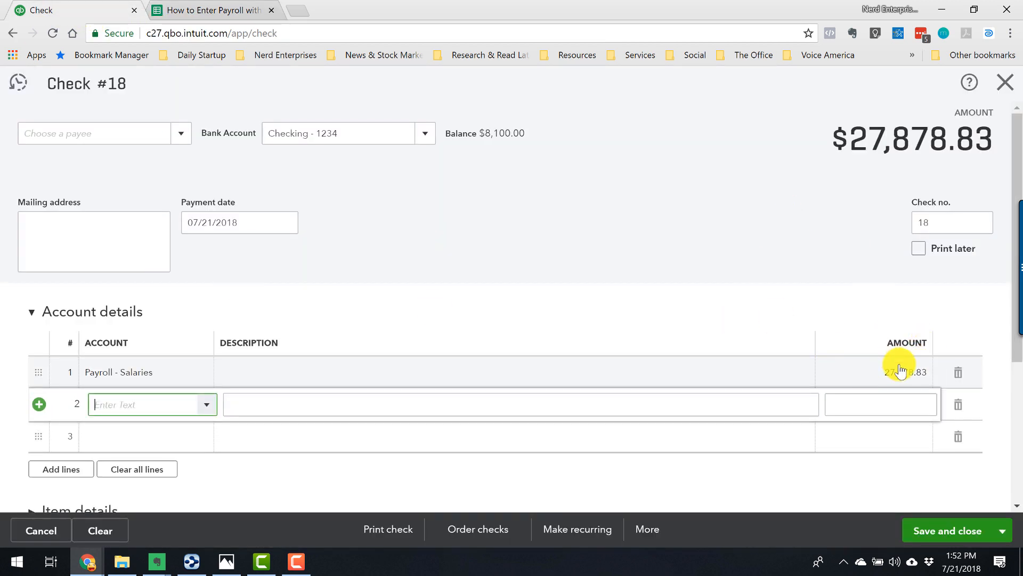
# - Look up the paycheck's Witholding amount in the spreadsheet and assign Payroll Liabilities to the check's second account line
pyautogui.click(226, 9)
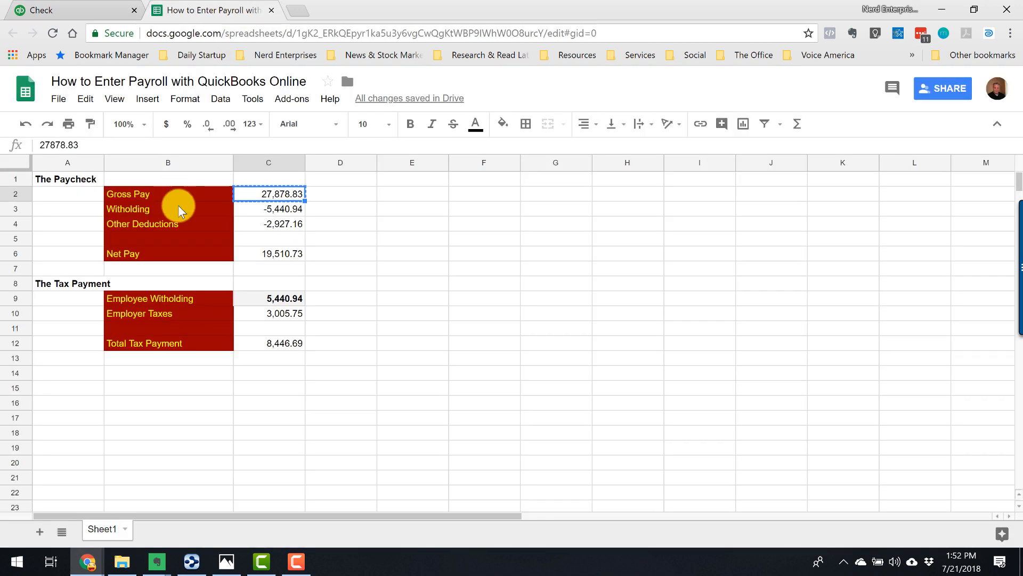
pyautogui.click(273, 209)
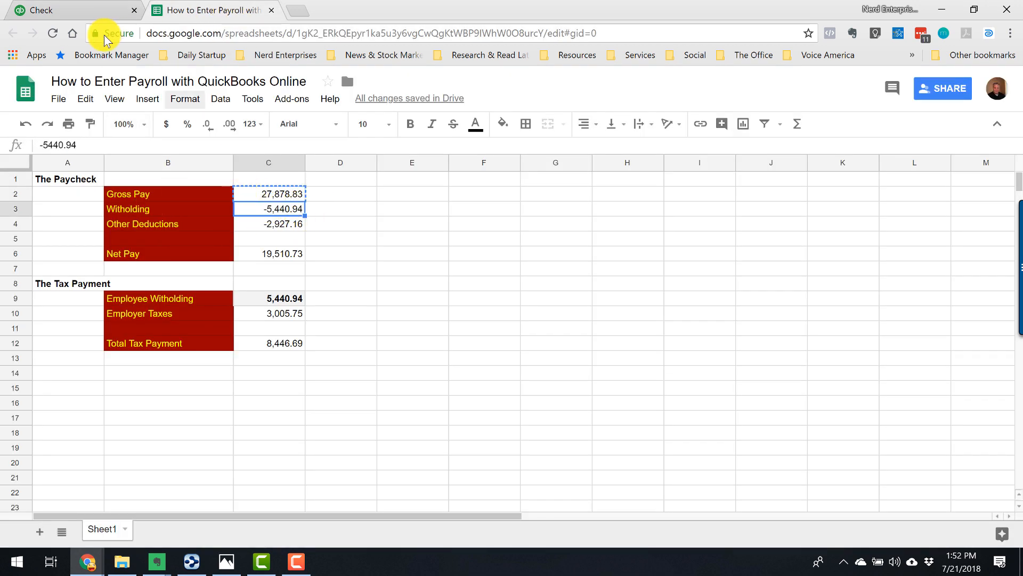
pyautogui.click(91, 11)
pyautogui.click(133, 406)
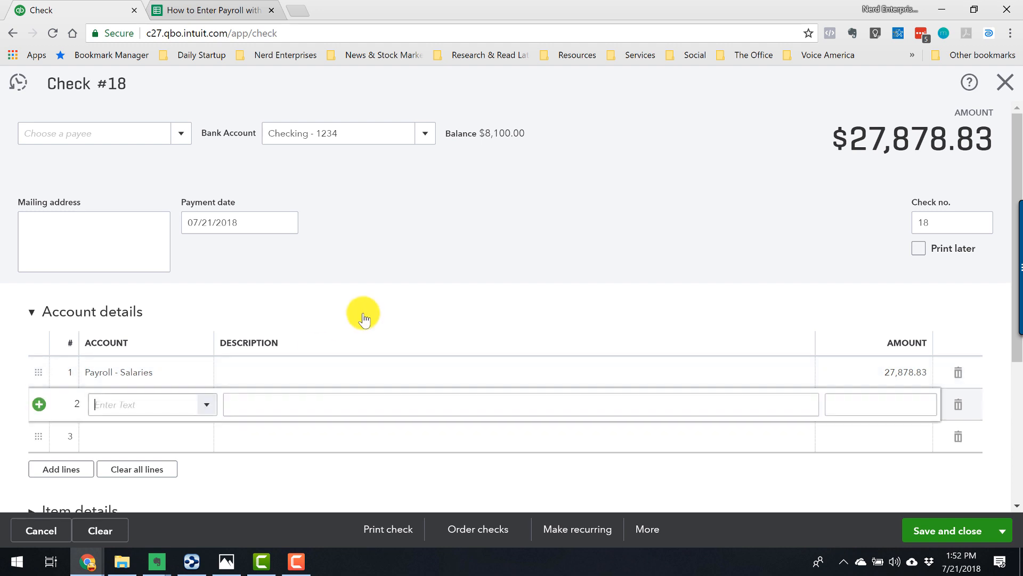
pyautogui.write('Payroll - Salaries')
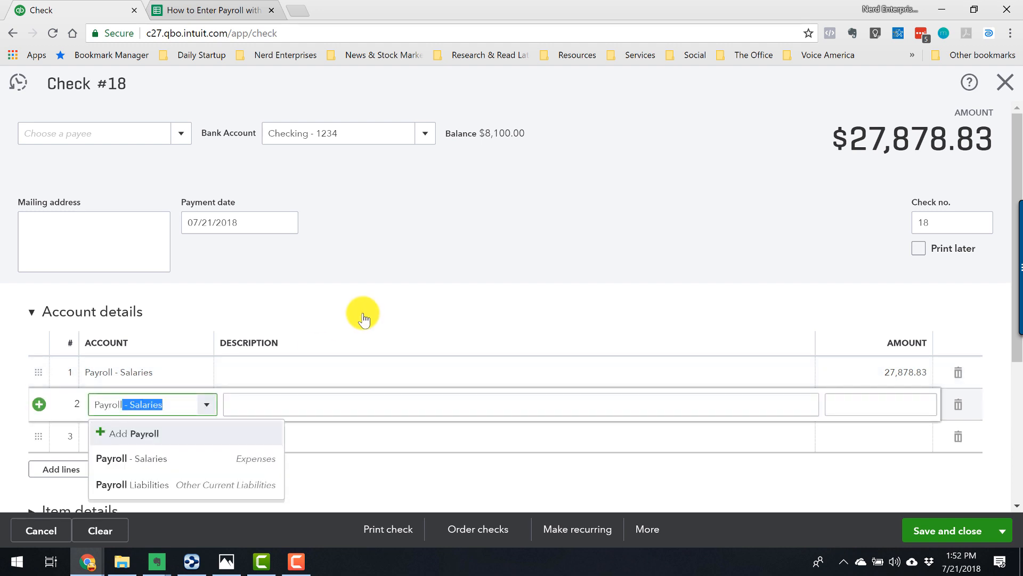
pyautogui.click(162, 485)
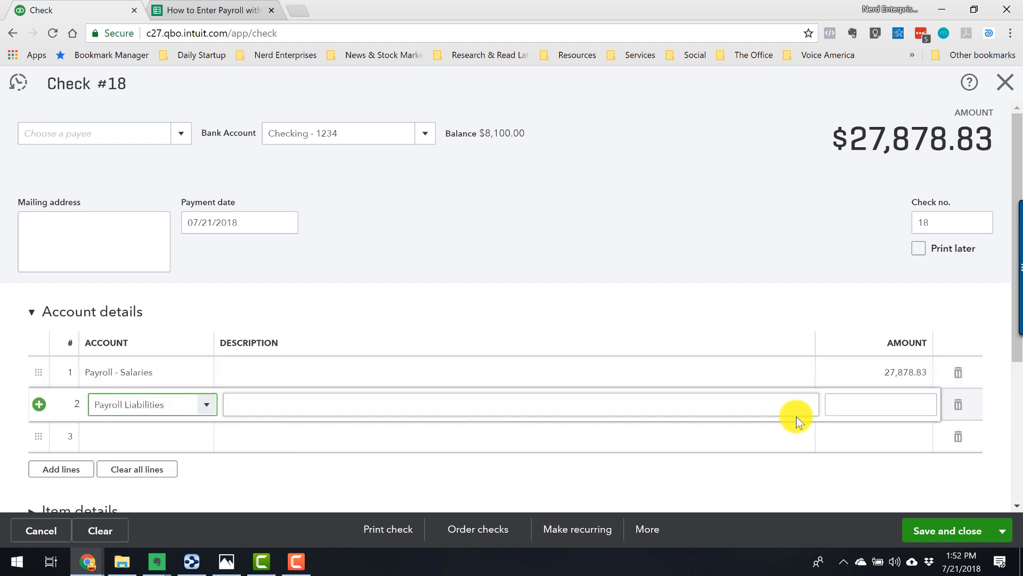
pyautogui.click(898, 404)
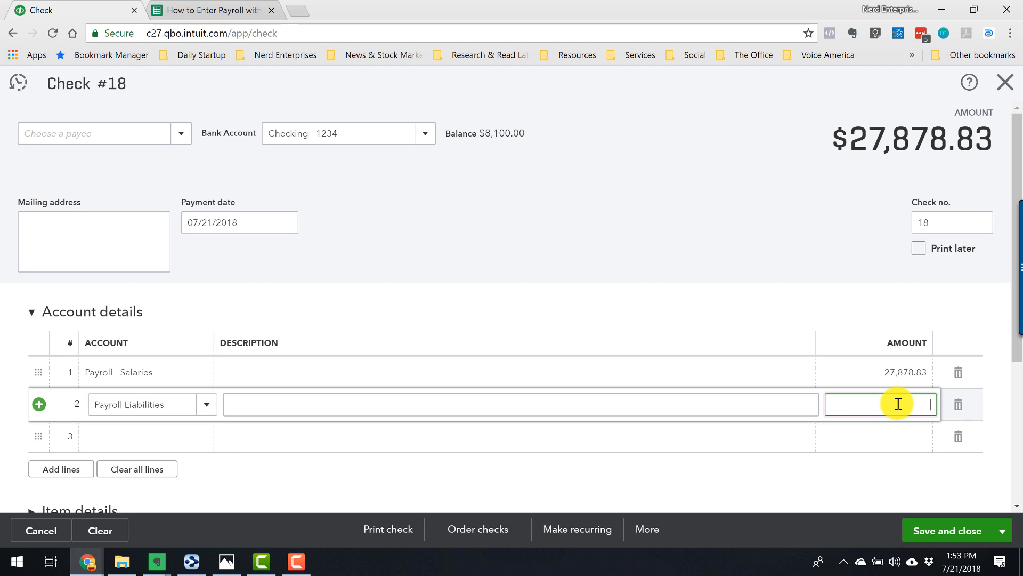
pyautogui.hotkey('alt', 'Tab')
pyautogui.hotkey('alt', 'Tab')
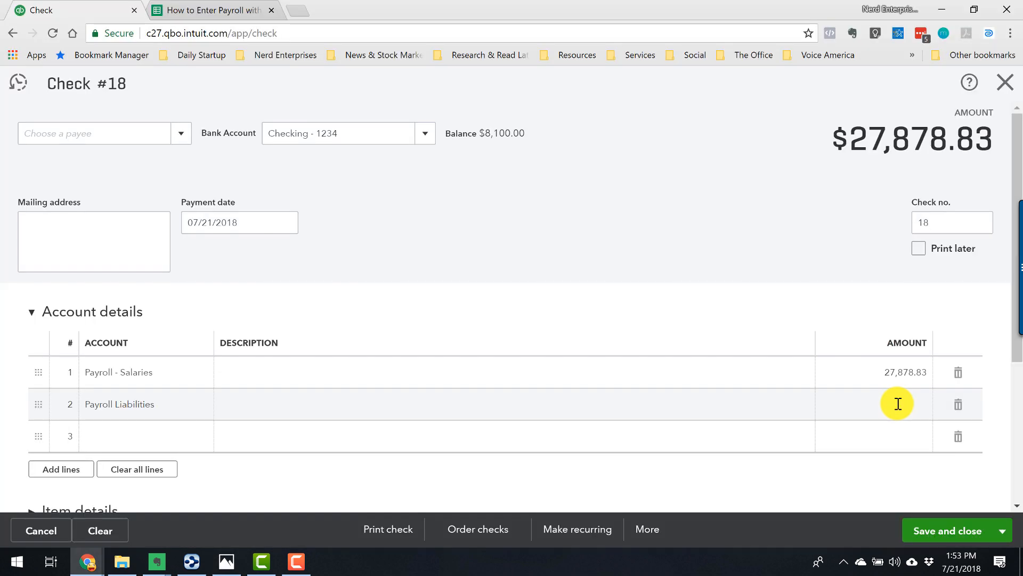
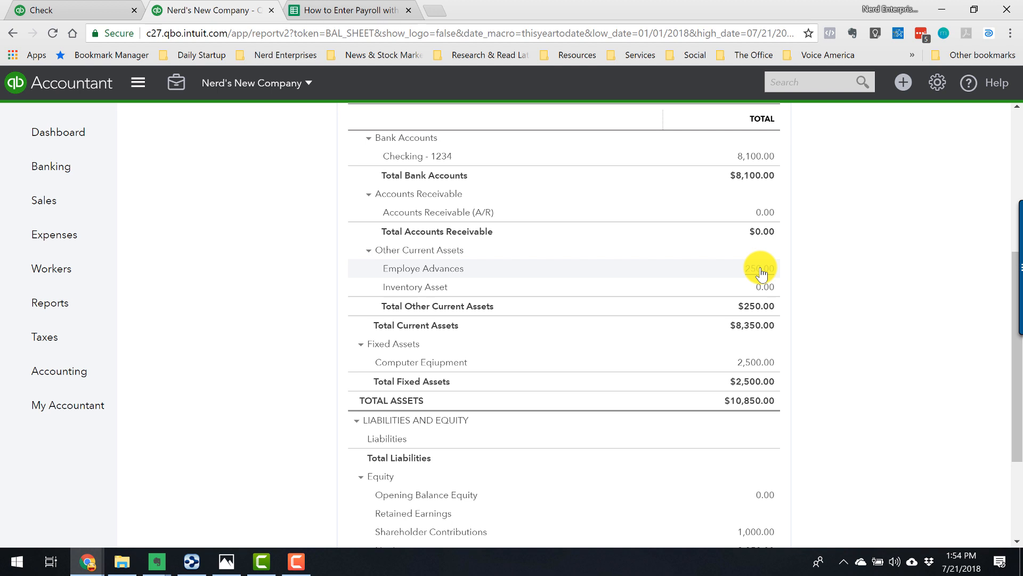
# - Return to the check and add an Employe Advances line with an amount of -250
pyautogui.click(45, 10)
pyautogui.click(144, 444)
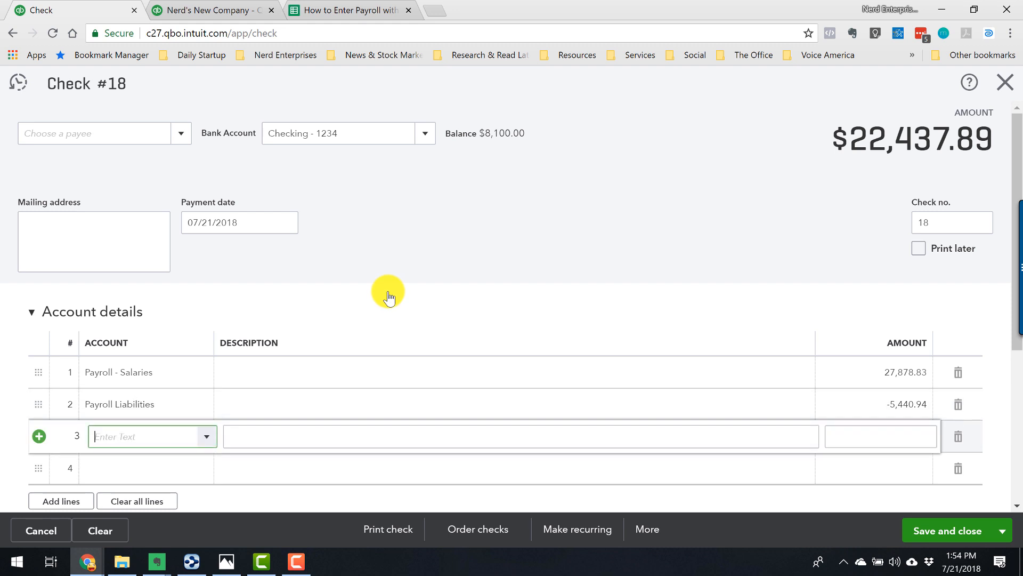
pyautogui.write('Employe Advances')
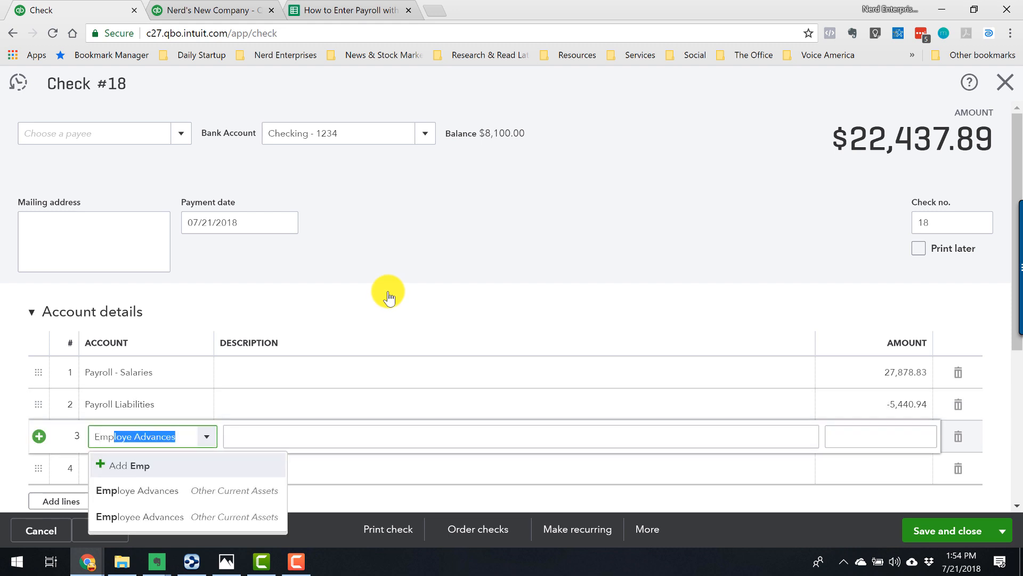
pyautogui.press('Tab')
pyautogui.press('Tab')
pyautogui.write('-2')
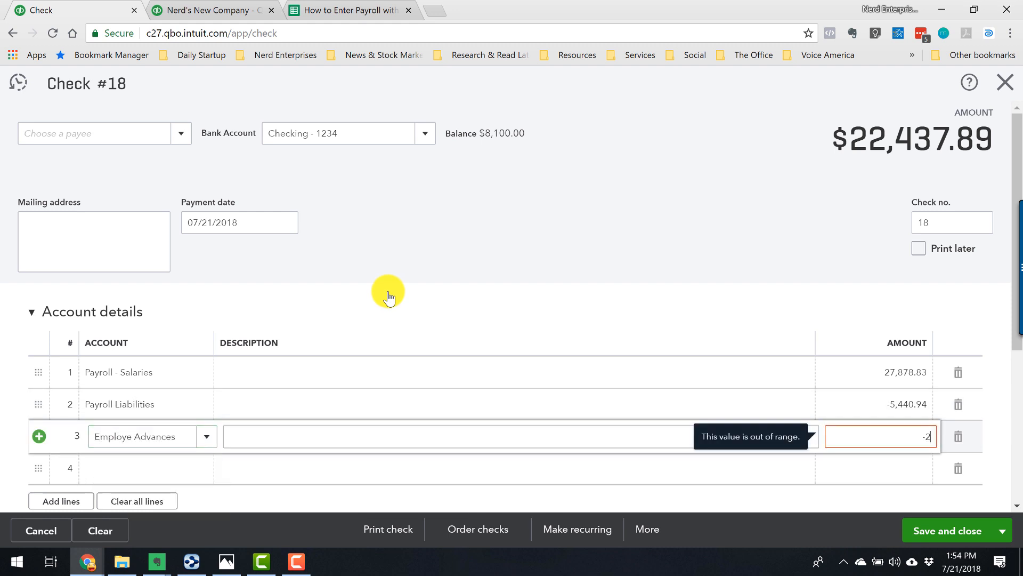
pyautogui.write('50')
pyautogui.press('Tab')
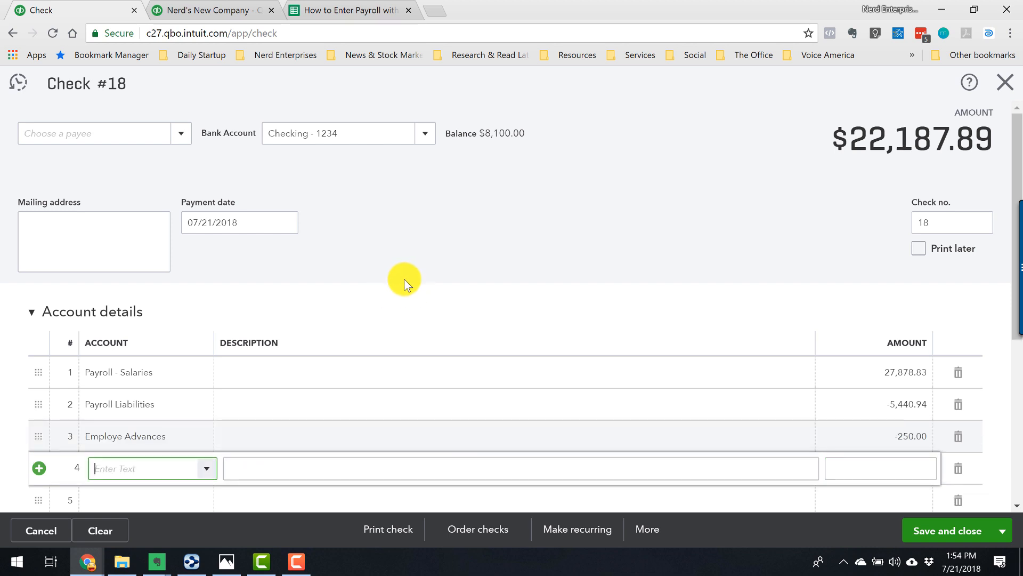
# - Look up the Dep Care EE Pre deduction in the payroll journal and assign Dep Care EE to the check's fourth account line
pyautogui.scroll(-3, 405, 283)
pyautogui.hotkey('alt', 'Tab')
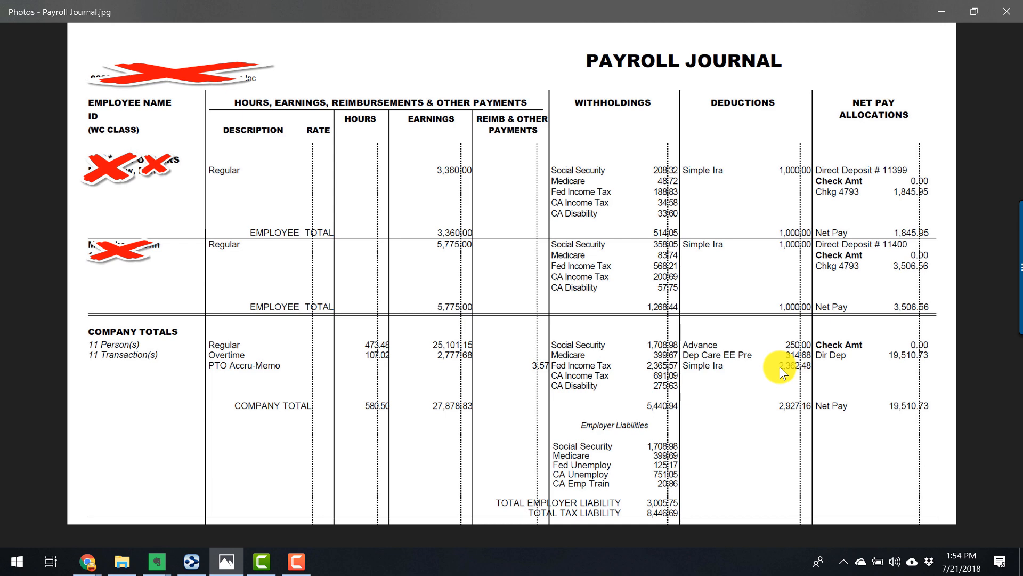
pyautogui.hotkey('alt', 'Tab')
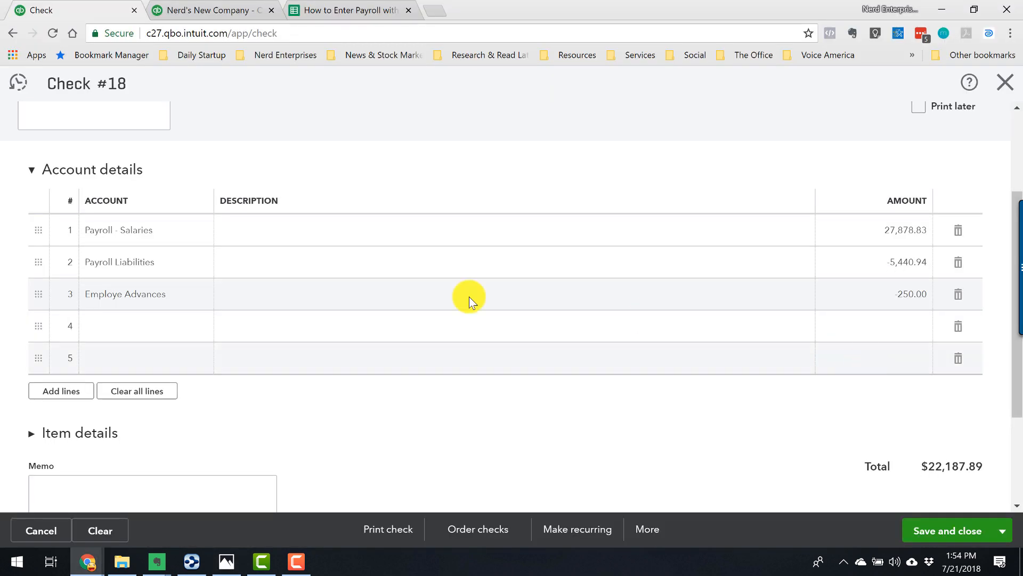
pyautogui.click(175, 326)
pyautogui.write('Dep Care EE')
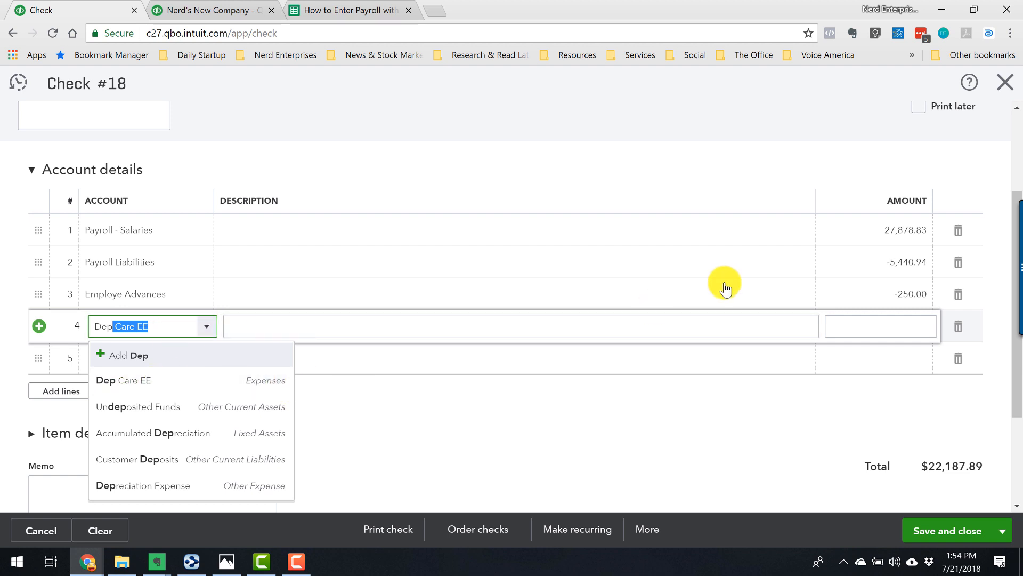
pyautogui.press('Tab')
pyautogui.press('Tab')
# - Set the Dep Care EE line's amount to -314.68, using the deduction total in the payroll journal
pyautogui.hotkey('alt', 'Tab')
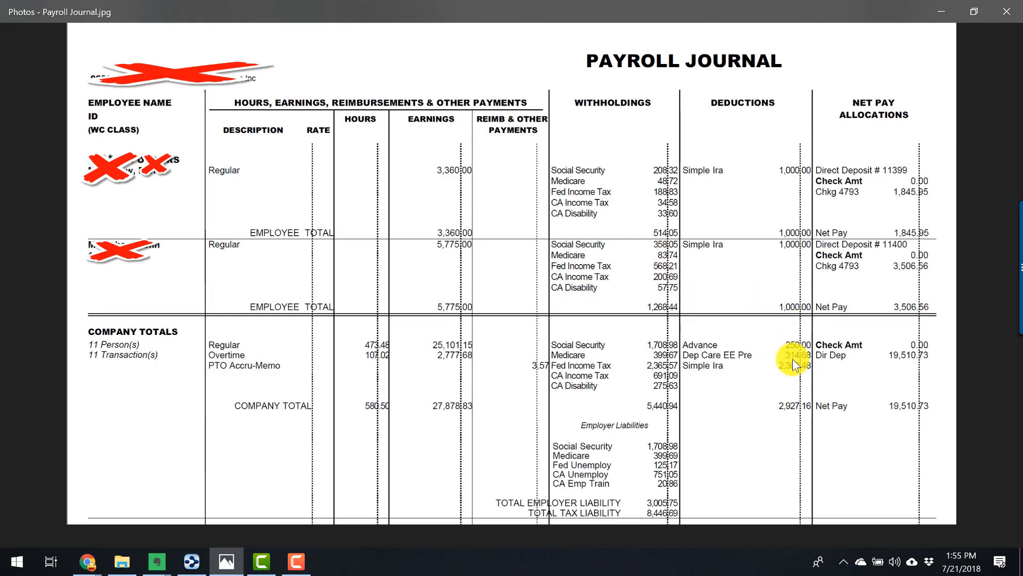
pyautogui.hotkey('alt', 'Tab')
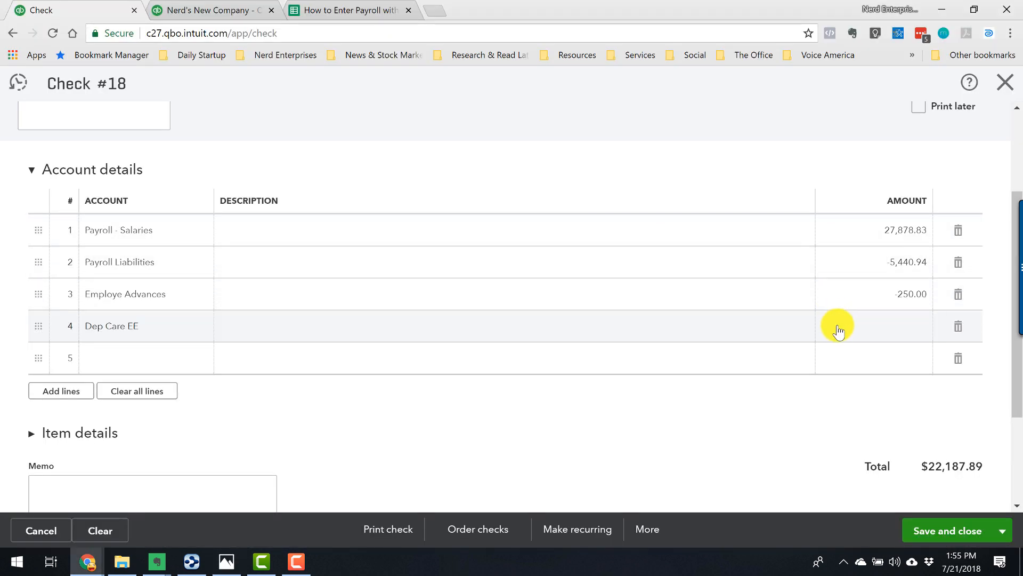
pyautogui.click(838, 328)
pyautogui.write('-314.68')
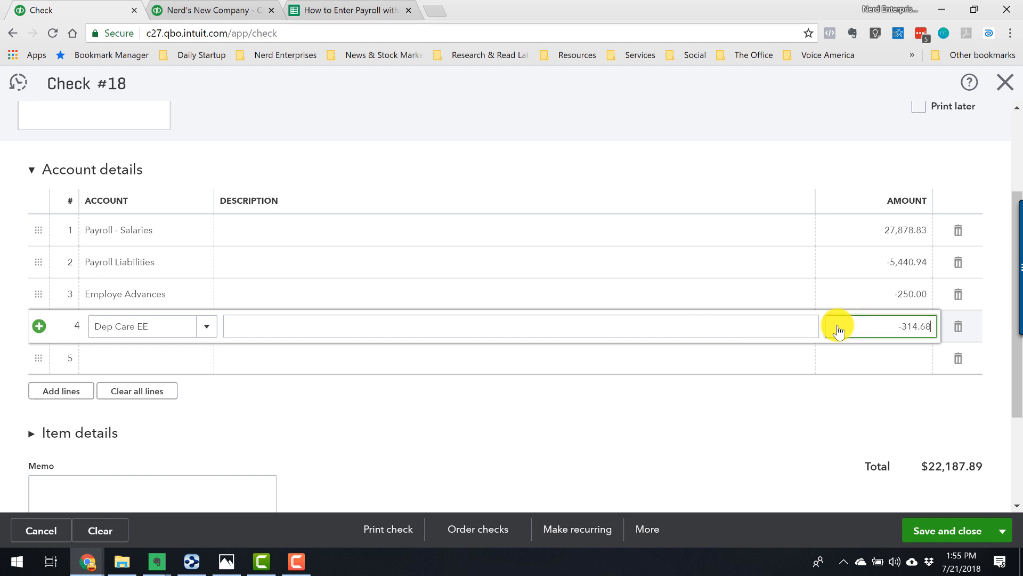
pyautogui.press('Tab')
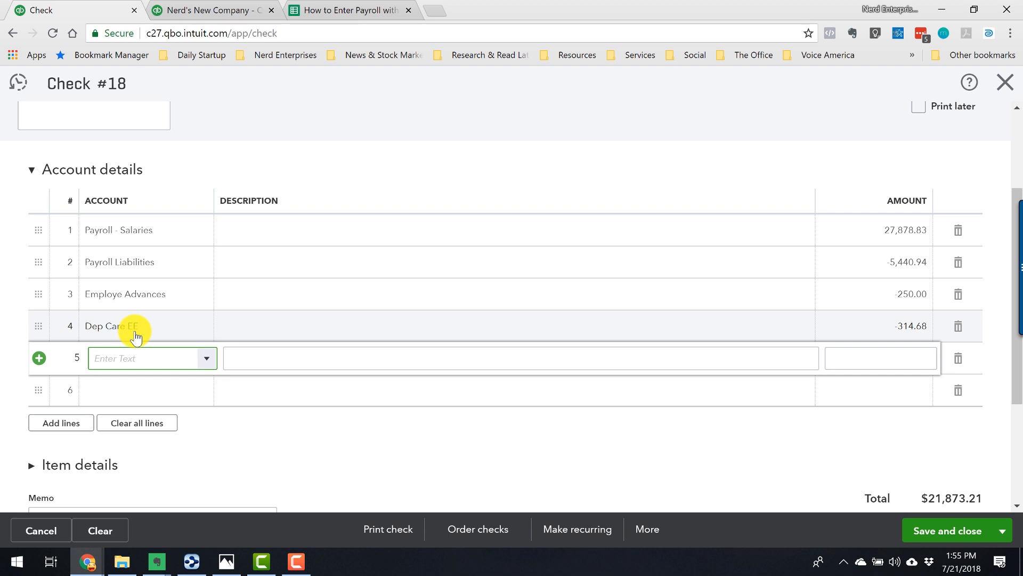
# - Compare the payroll journal's company earnings and deductions with the check, including the amount on its Payroll - Salaries line
pyautogui.hotkey('alt', 'Tab')
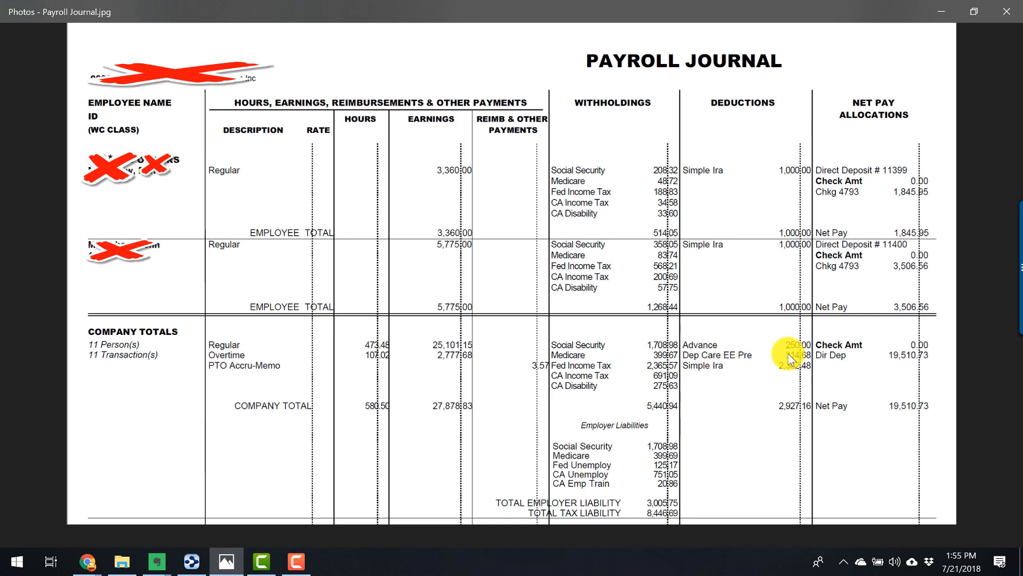
pyautogui.hotkey('alt', 'Tab')
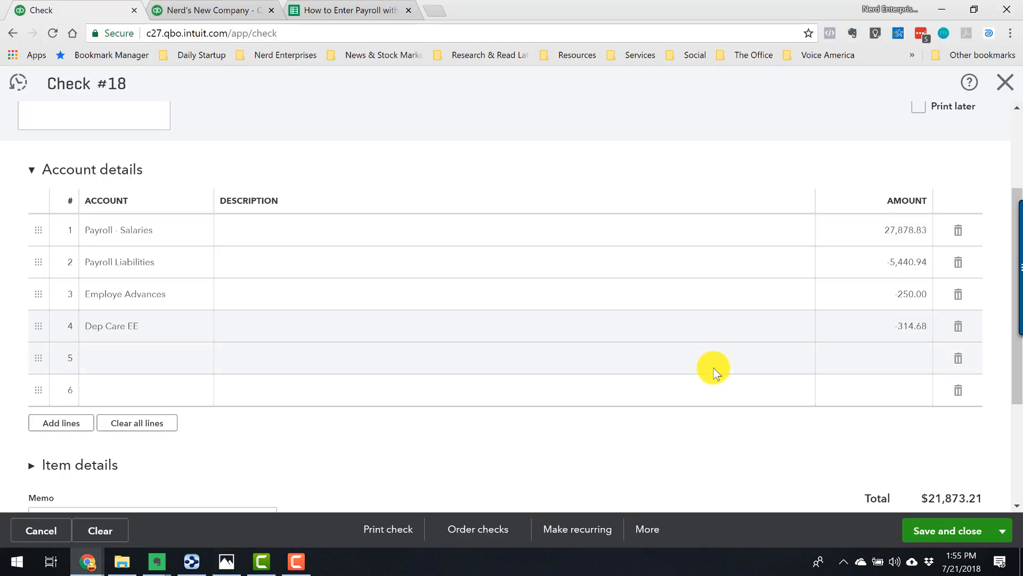
pyautogui.click(197, 361)
pyautogui.hotkey('alt', 'Tab')
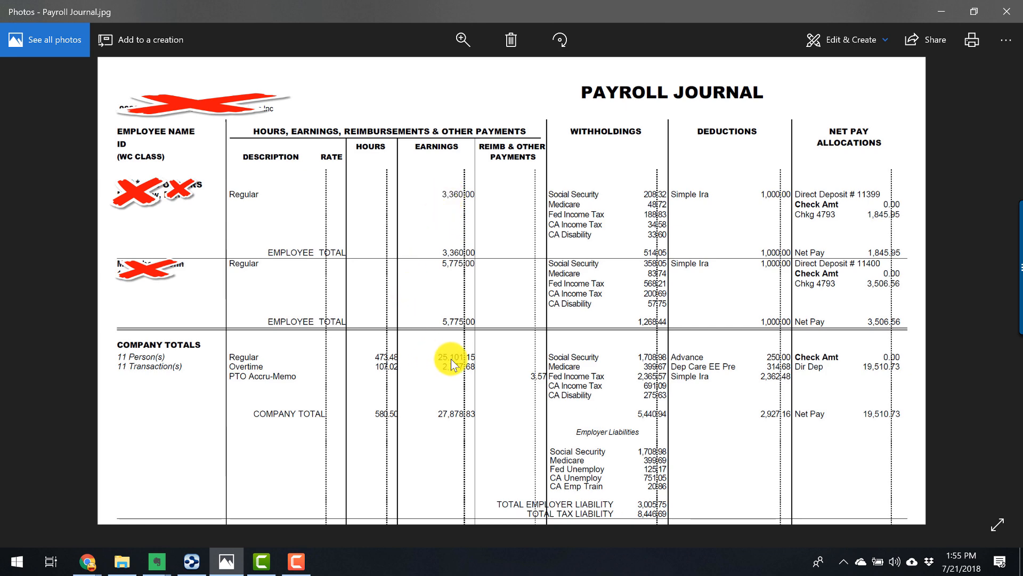
pyautogui.hotkey('alt', 'Tab')
pyautogui.click(165, 230)
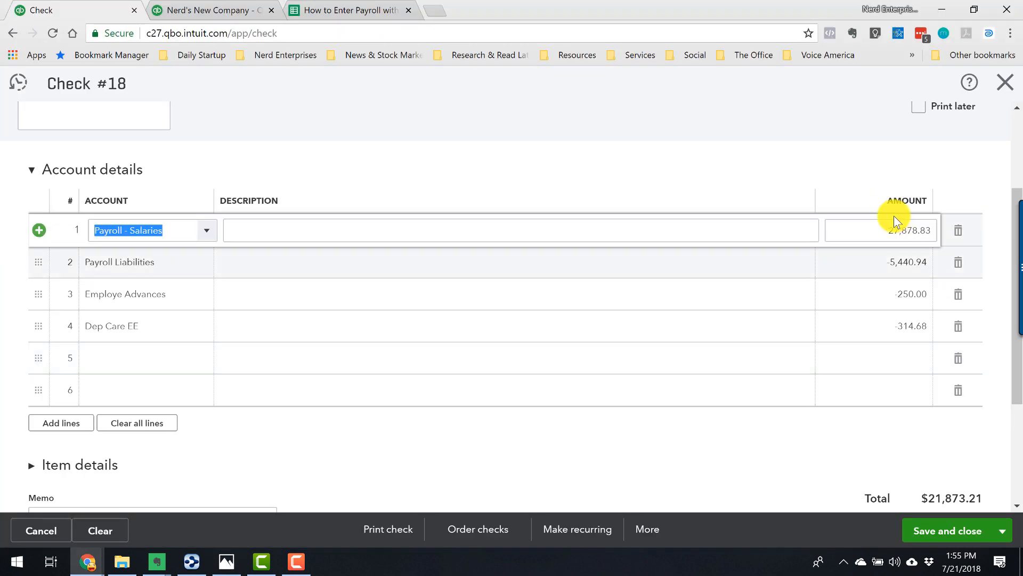
pyautogui.click(876, 230)
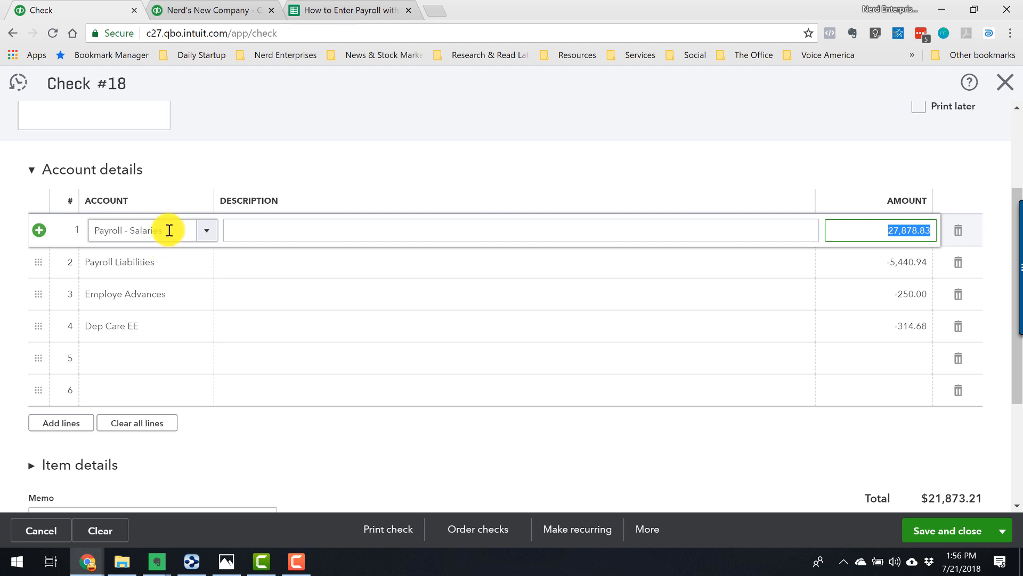
# - Look up the Simple Ira deduction in the payroll journal and assign Simple IRA Payable to the check's fifth account line
pyautogui.click(134, 360)
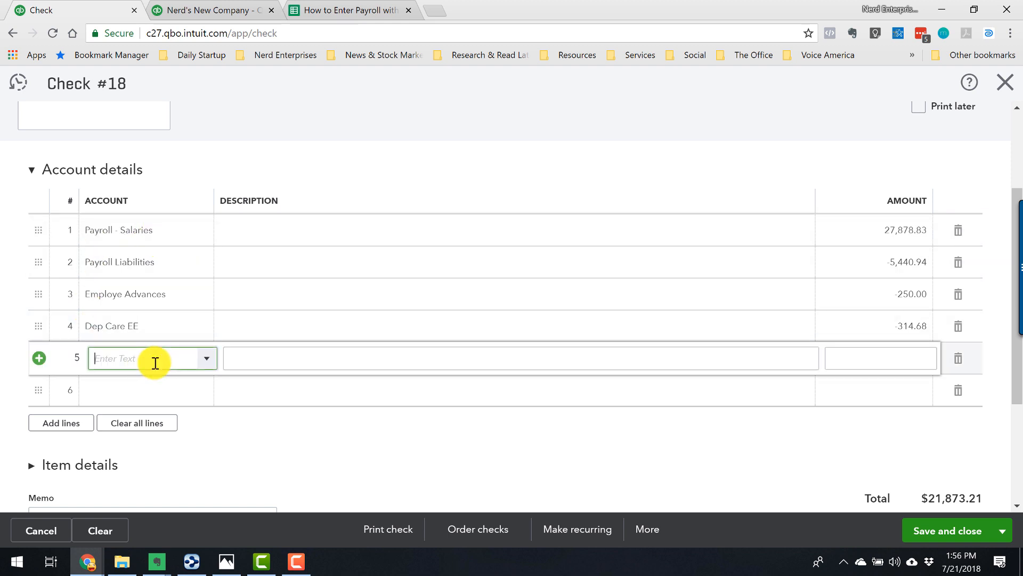
pyautogui.hotkey('alt', 'Tab')
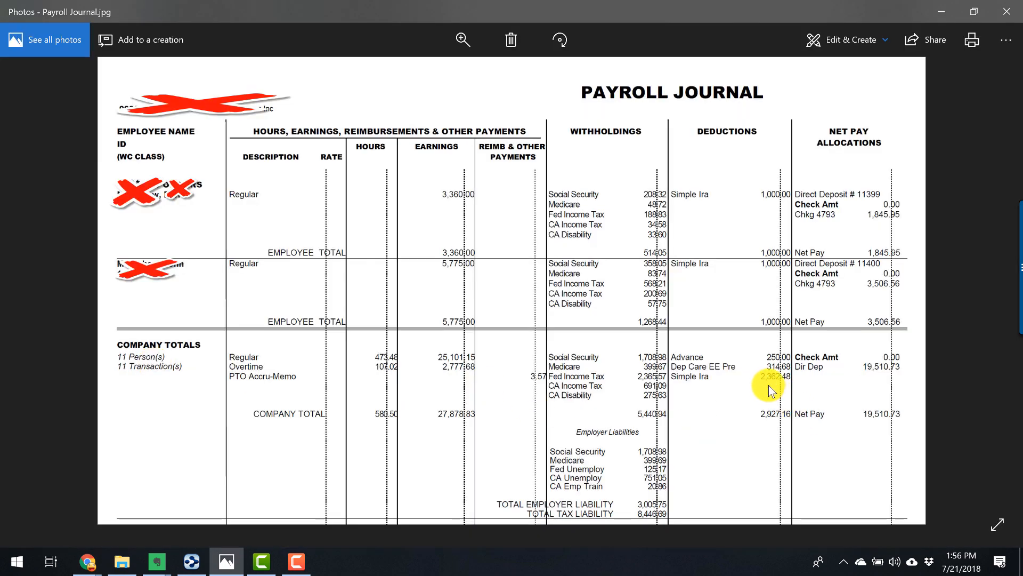
pyautogui.hotkey('alt', 'Tab')
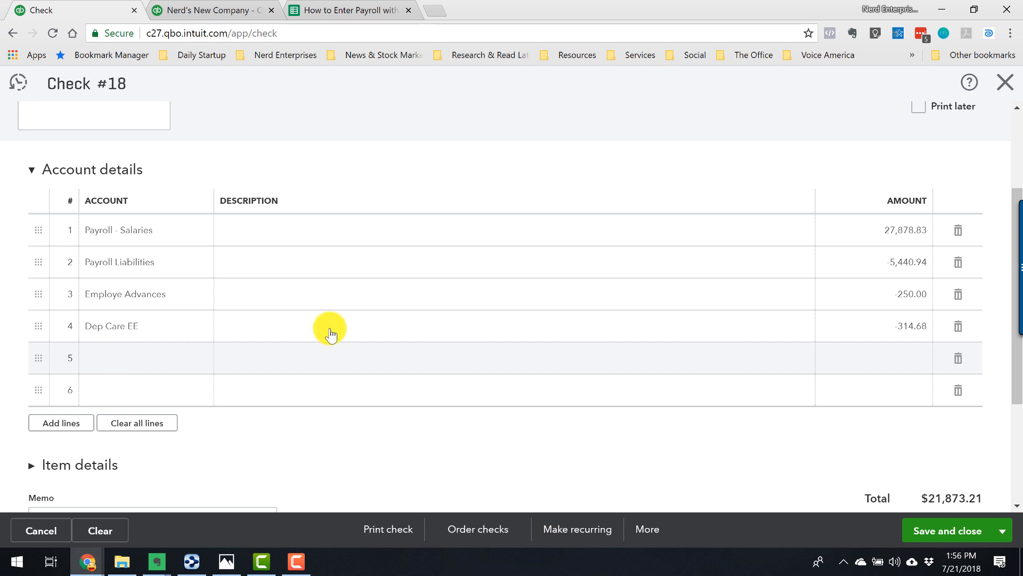
pyautogui.write('Simple IRA Payable')
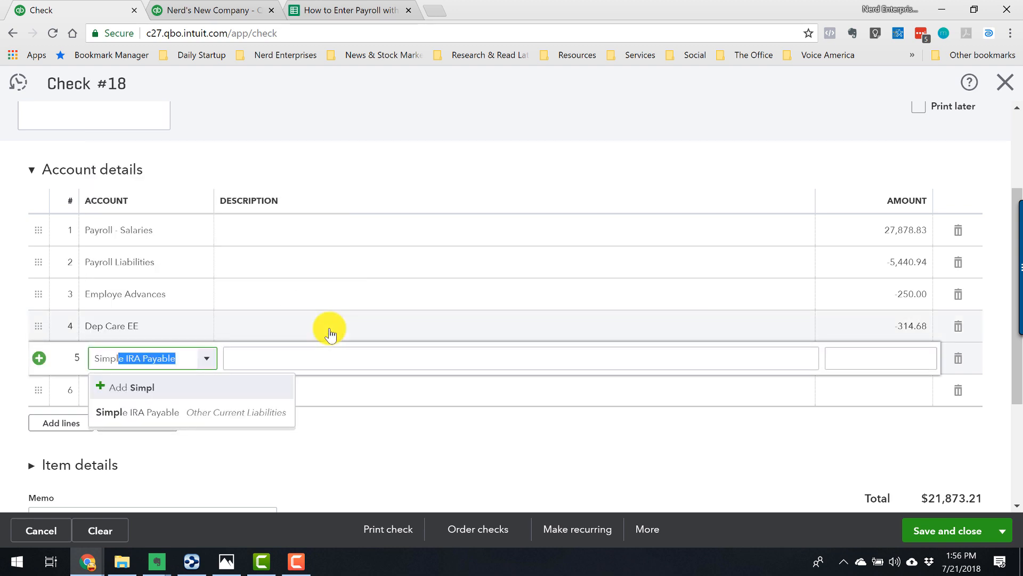
pyautogui.click(160, 423)
pyautogui.click(879, 358)
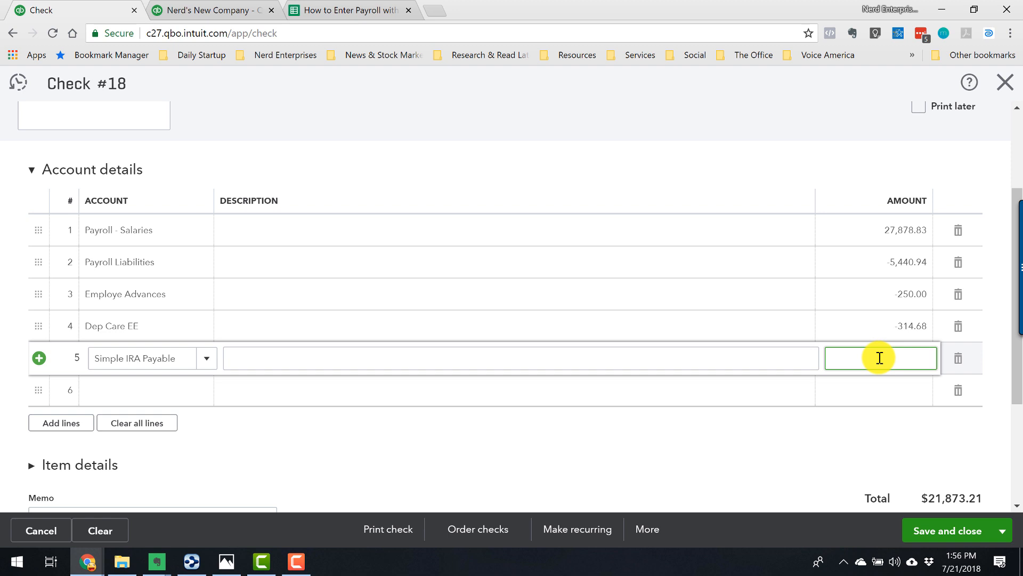
# - Set the Simple IRA Payable line's amount to -2362.48, taken from the company totals in the payroll journal
pyautogui.hotkey('alt', 'Tab')
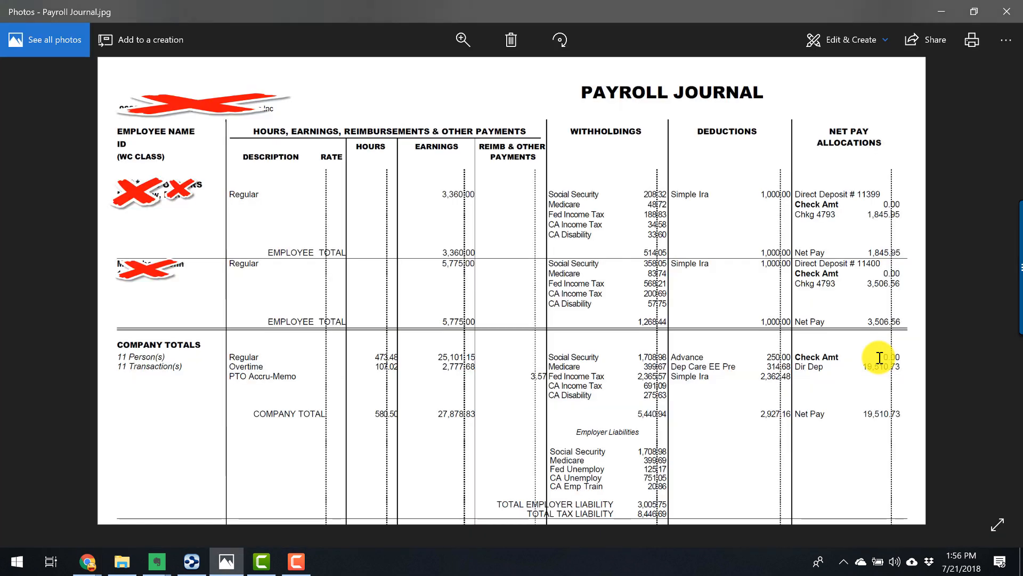
pyautogui.hotkey('alt', 'Tab')
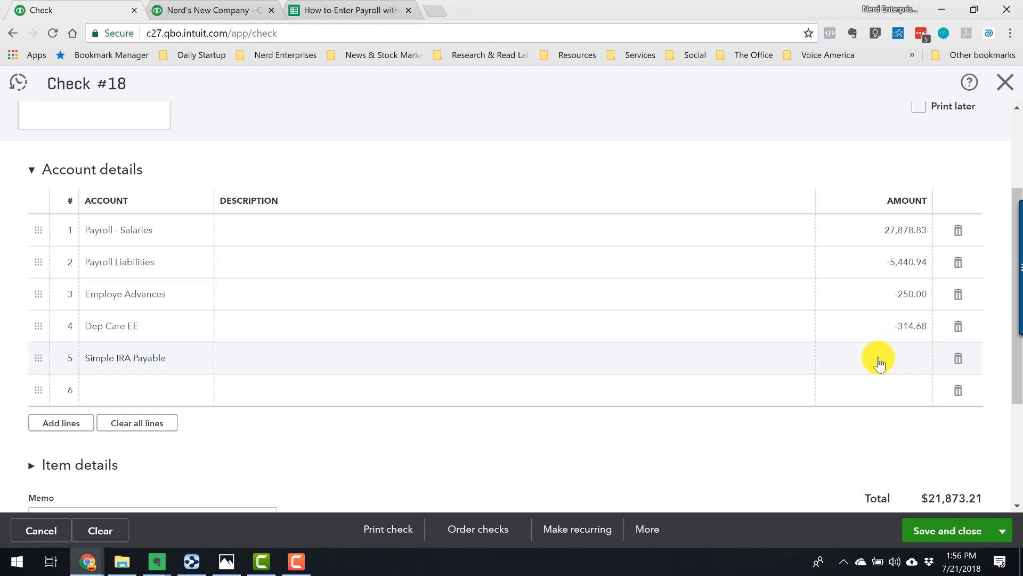
pyautogui.click(879, 359)
pyautogui.write('-2362.48')
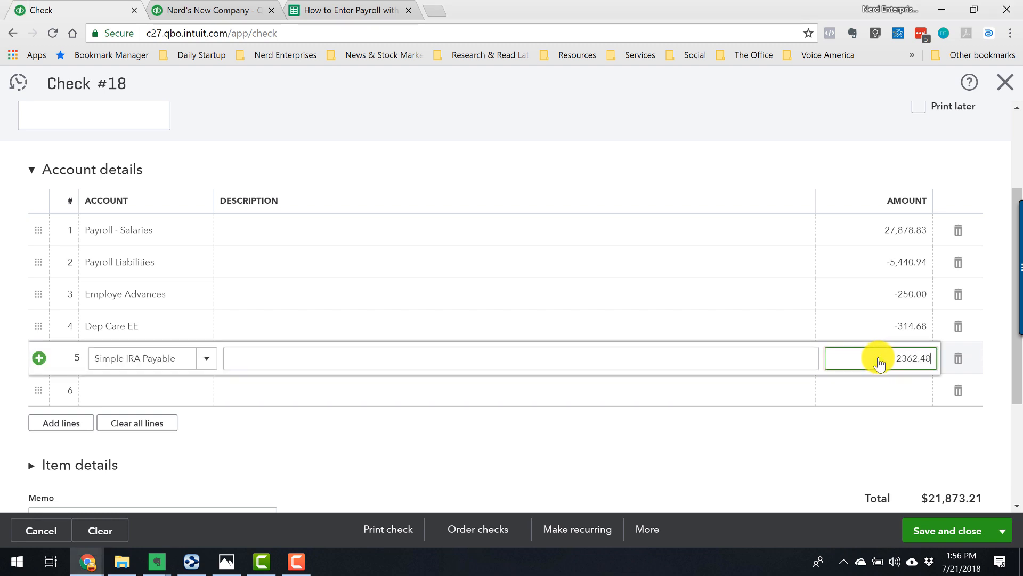
pyautogui.press('Tab')
# - Compare the check's total with the company Net Pay in the payroll journal, and save and close the check
pyautogui.scroll(-3, 881, 367)
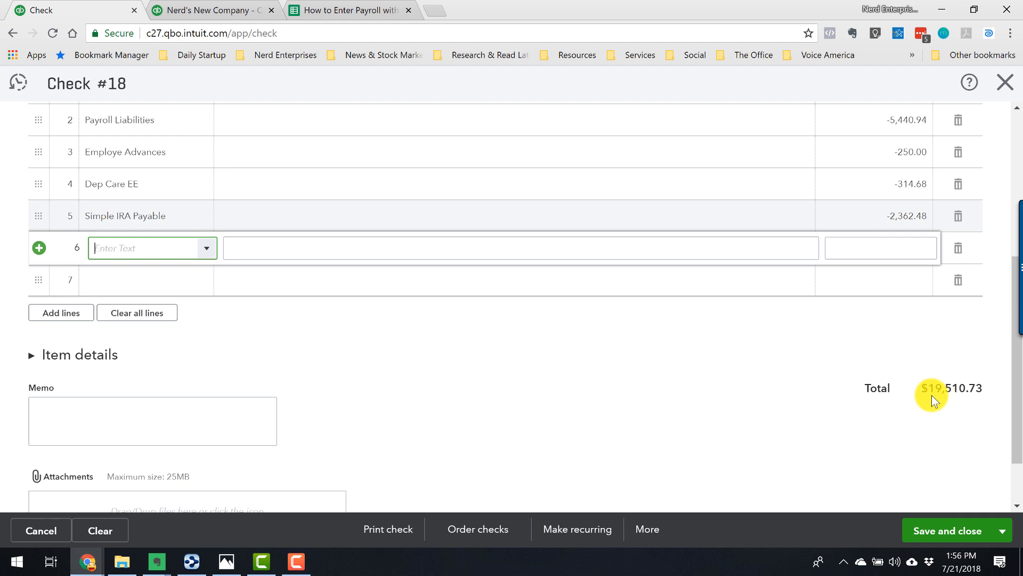
pyautogui.scroll(5, 931, 395)
pyautogui.scroll(-3, 923, 394)
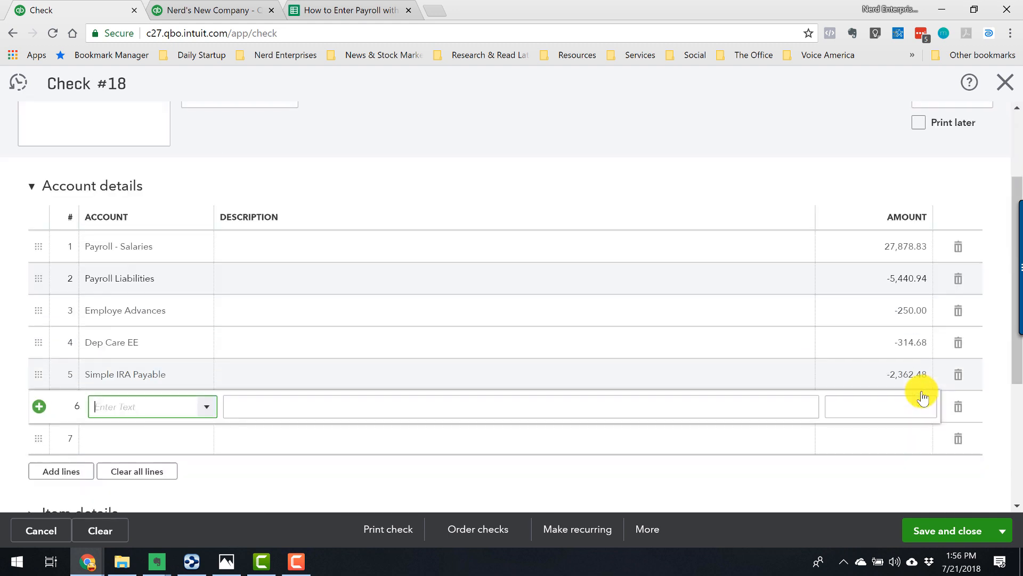
pyautogui.scroll(3, 940, 414)
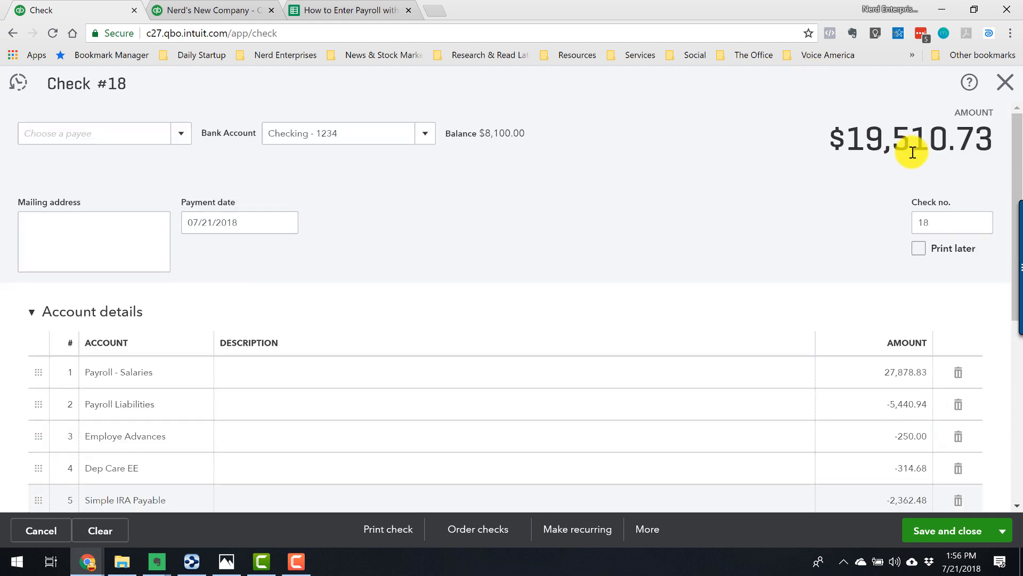
pyautogui.hotkey('alt', 'Tab')
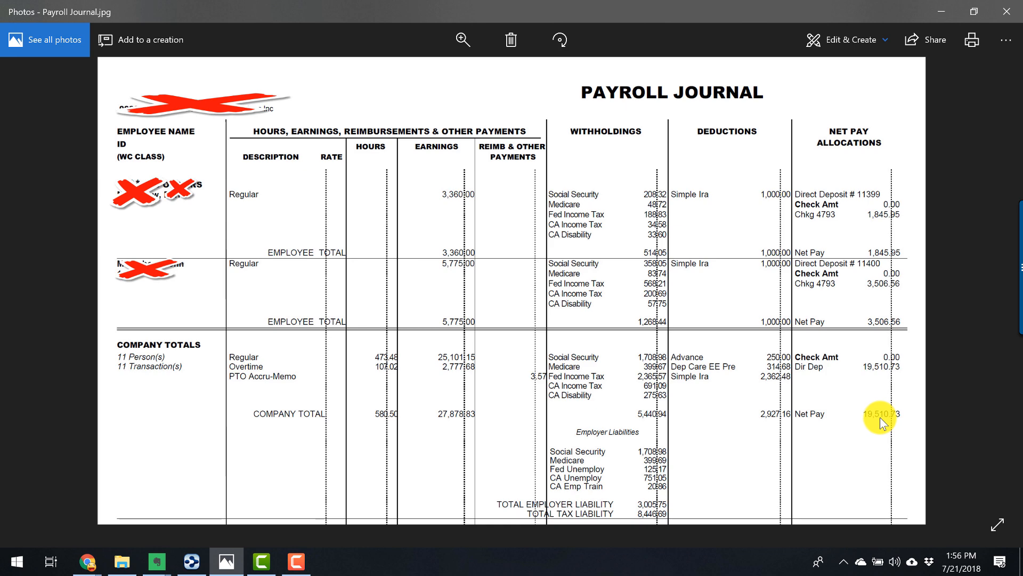
pyautogui.hotkey('alt', 'Tab')
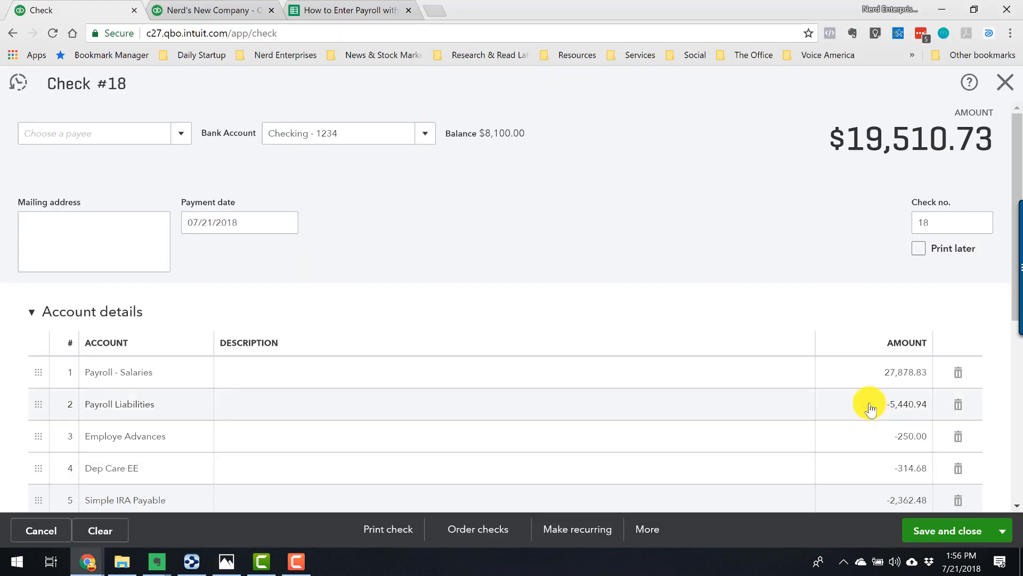
pyautogui.click(948, 530)
# - Review the balance sheet's assets and liabilities, including Payroll Liabilities, and the employee and employer amounts under The Tax Payment in the spreadsheet
pyautogui.click(208, 10)
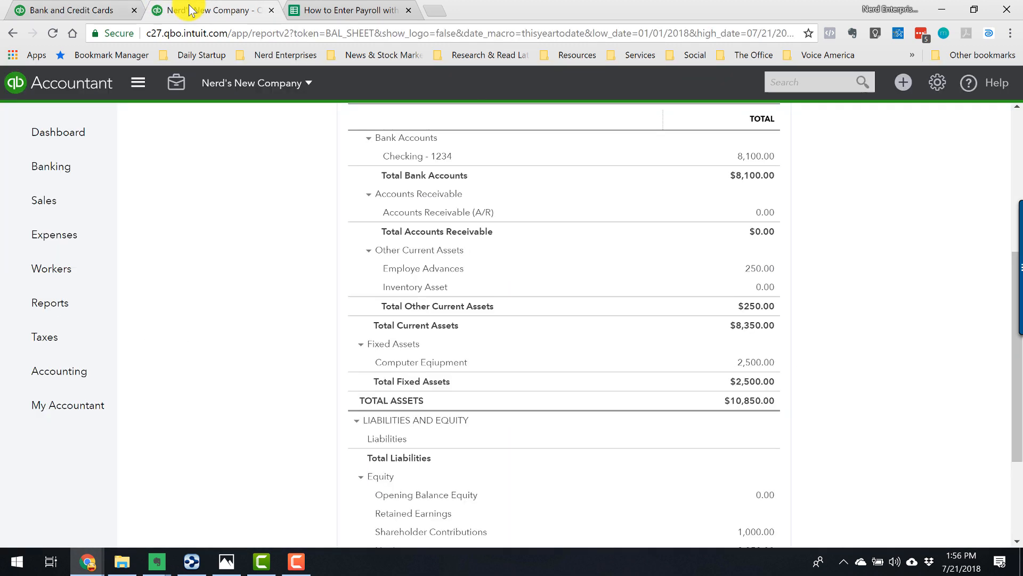
pyautogui.scroll(-3, 580, 433)
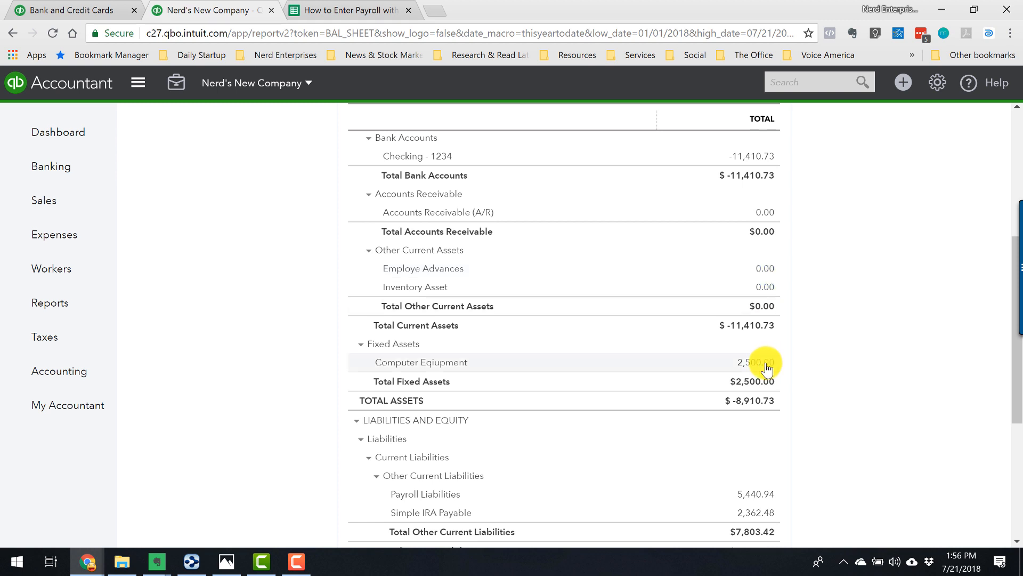
pyautogui.scroll(-4, 765, 364)
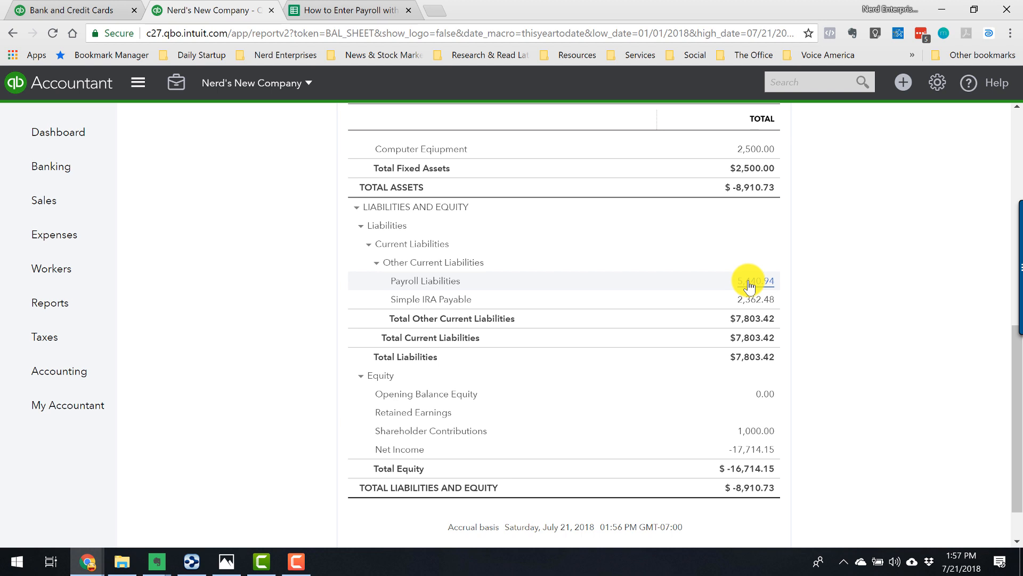
pyautogui.click(367, 11)
pyautogui.click(287, 298)
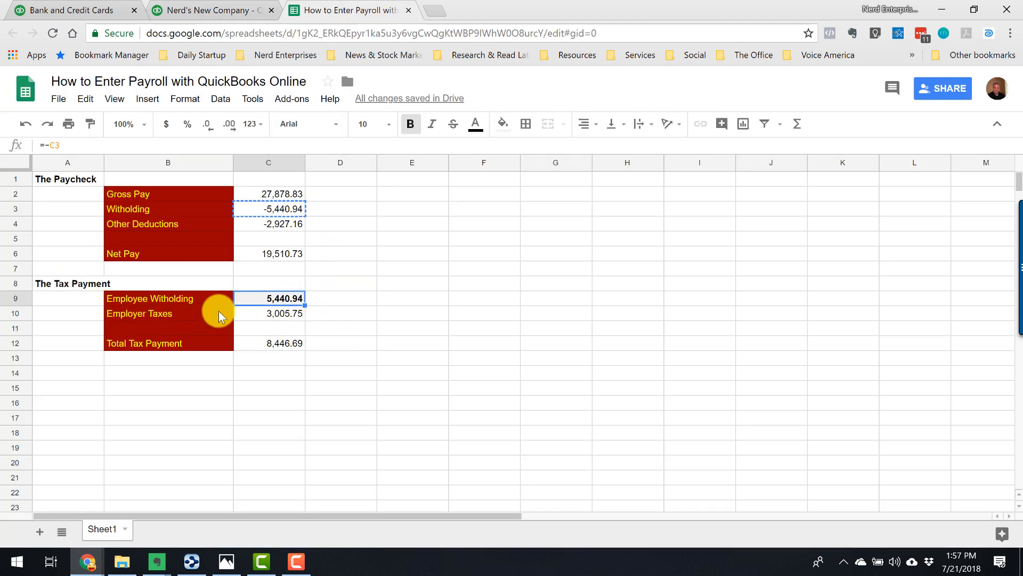
pyautogui.click(264, 343)
pyautogui.click(260, 299)
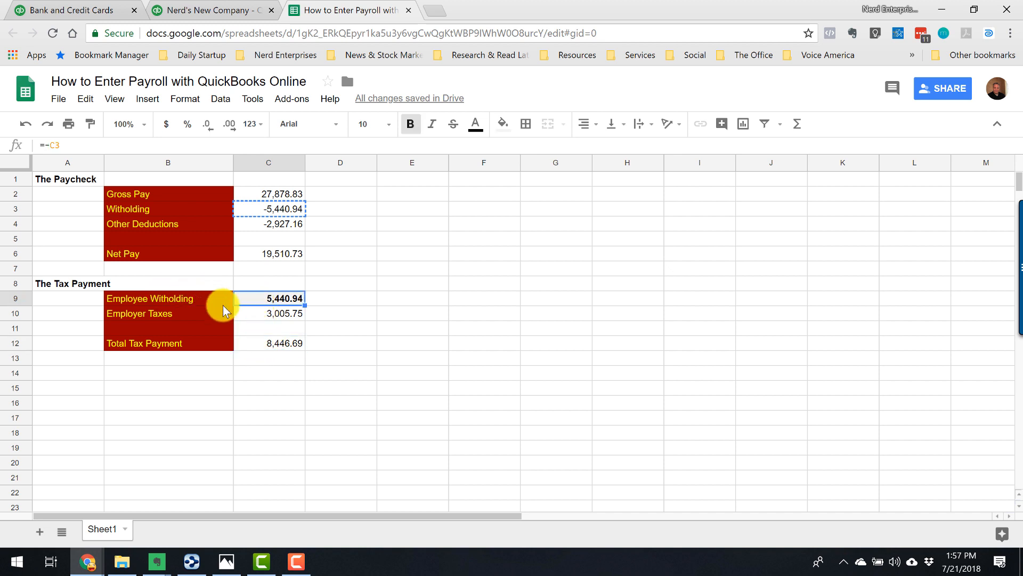
pyautogui.click(257, 320)
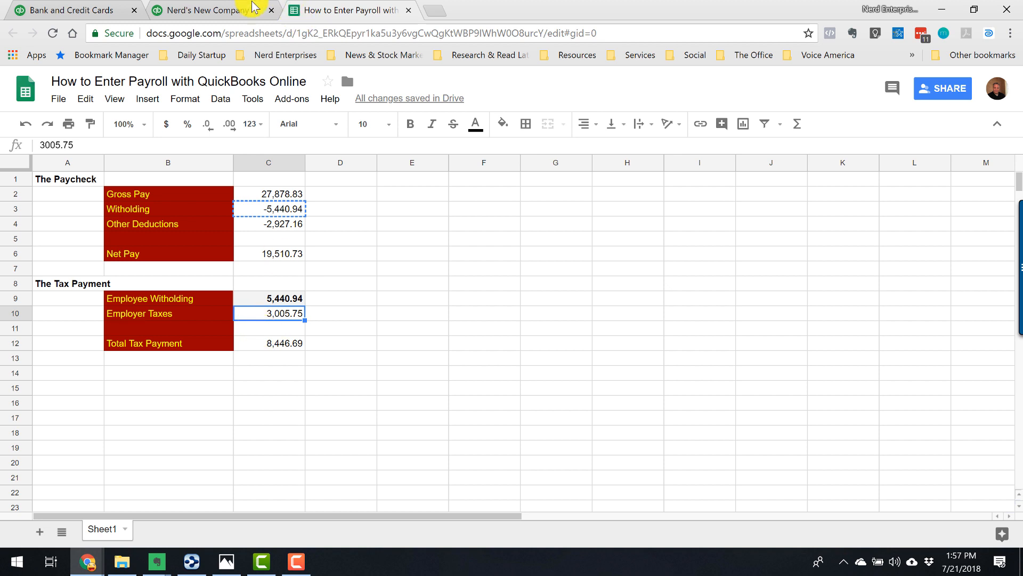
# - Start a new expense in QuickBooks Online and begin adding a Payroll - Taxes account from its first account line
pyautogui.click(106, 10)
pyautogui.click(904, 83)
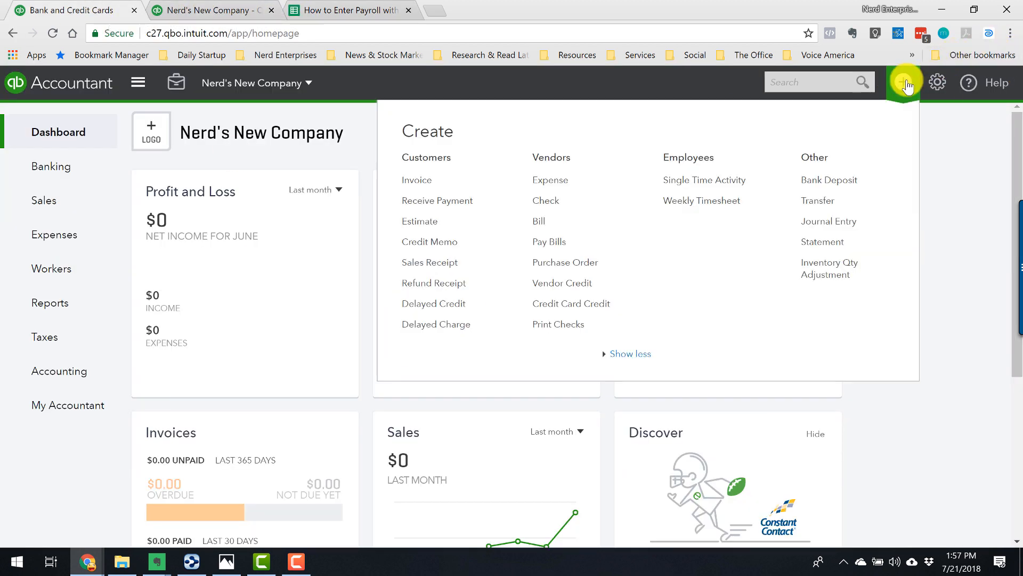
pyautogui.click(549, 184)
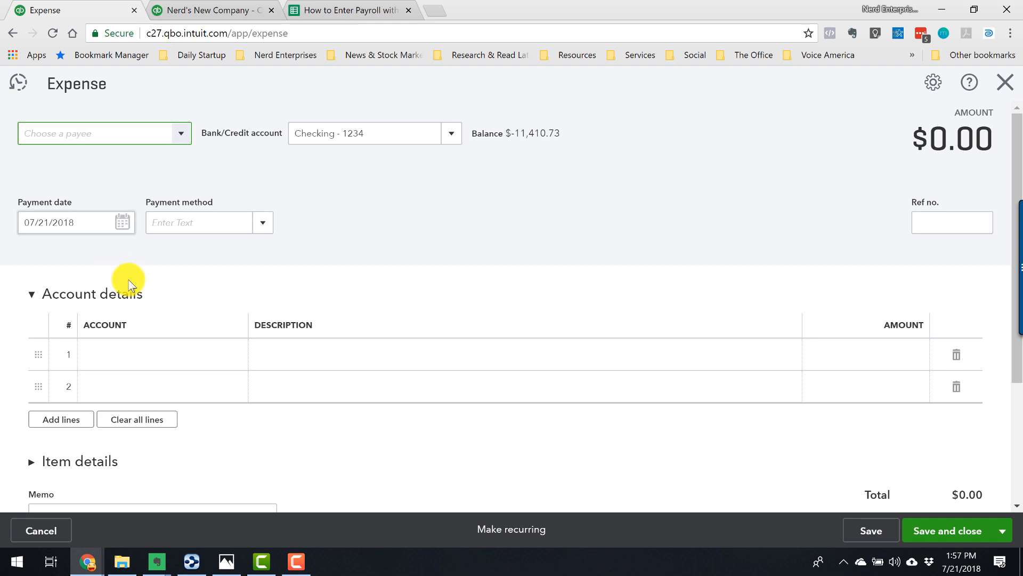
pyautogui.click(188, 362)
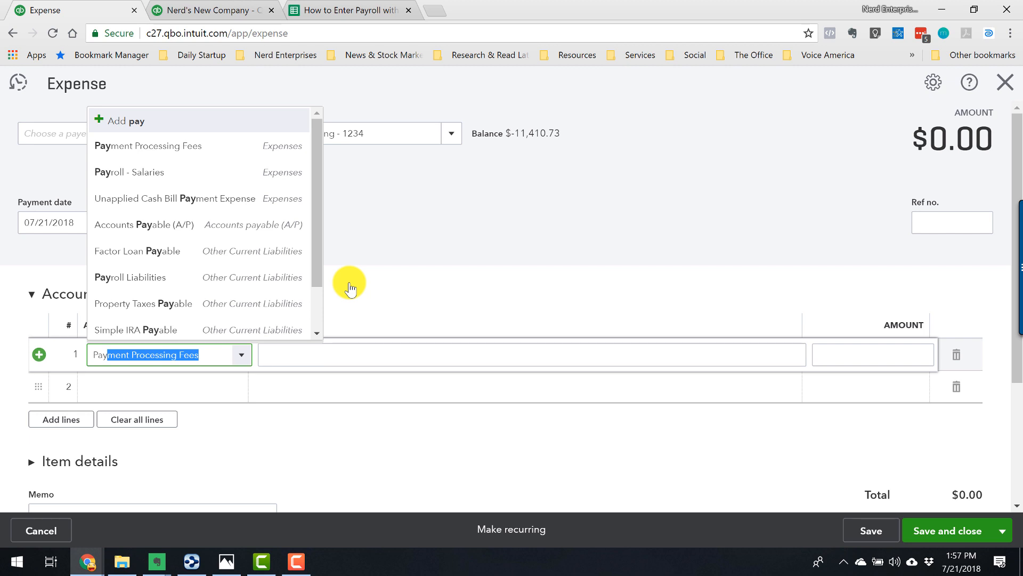
pyautogui.write('payroll')
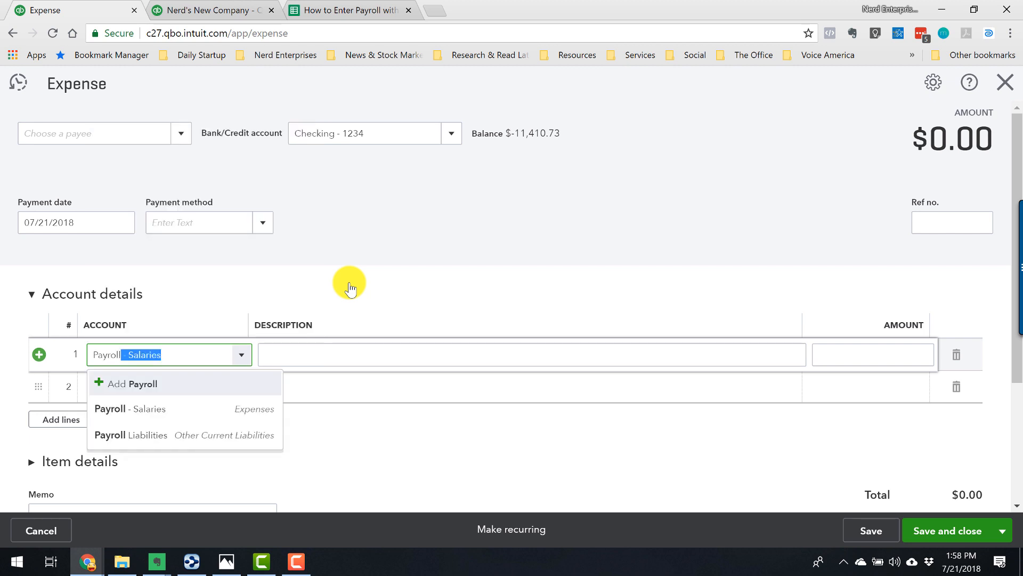
pyautogui.write(' - Taxes')
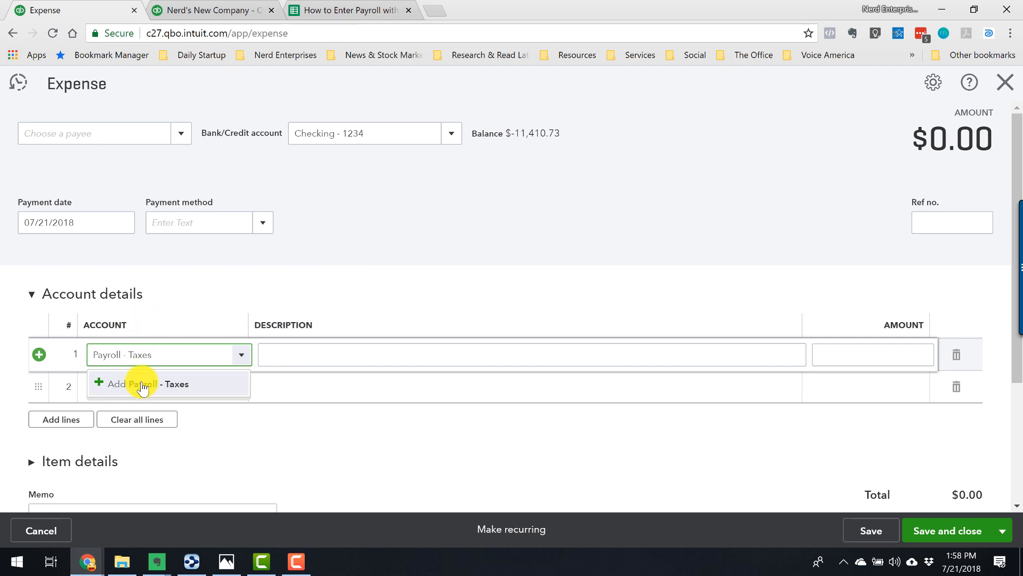
pyautogui.click(158, 392)
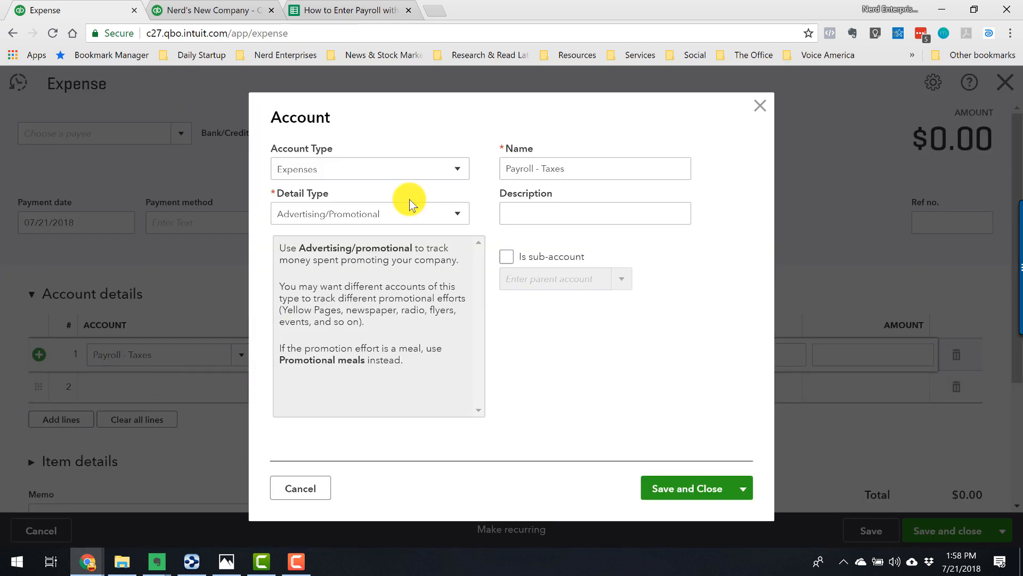
# - Give the new expense account the detail type Payroll Expenses and the name Payroll - Taxes (ER), and save it
pyautogui.click(409, 219)
pyautogui.scroll(-5, 389, 359)
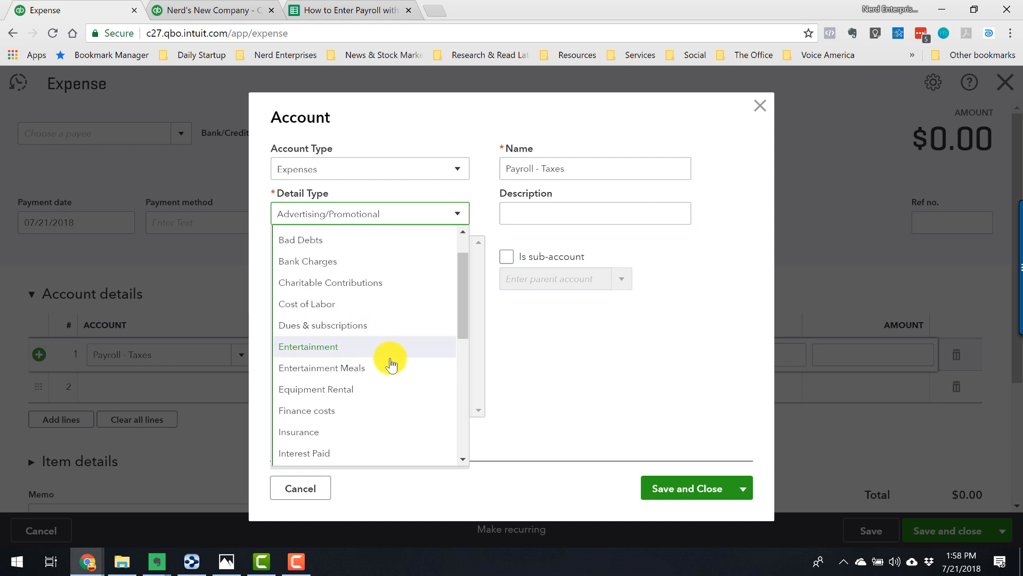
pyautogui.click(383, 397)
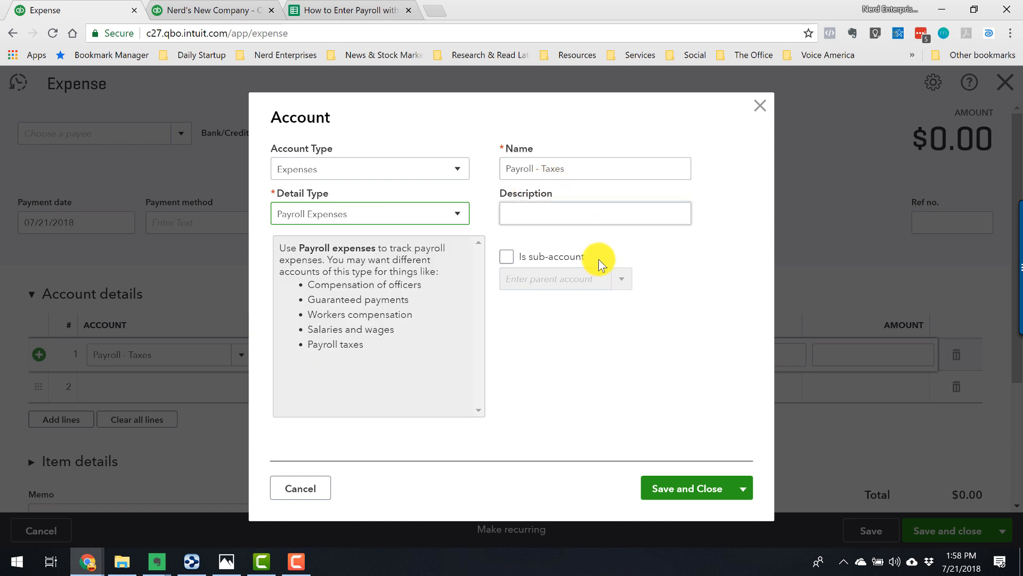
pyautogui.click(619, 166)
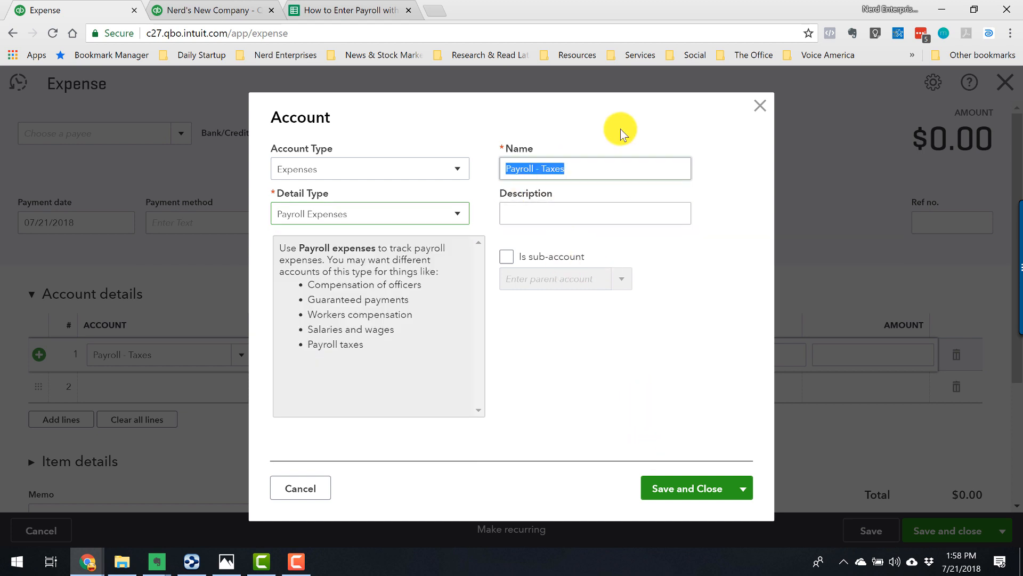
pyautogui.press('End')
pyautogui.write('(ER)')
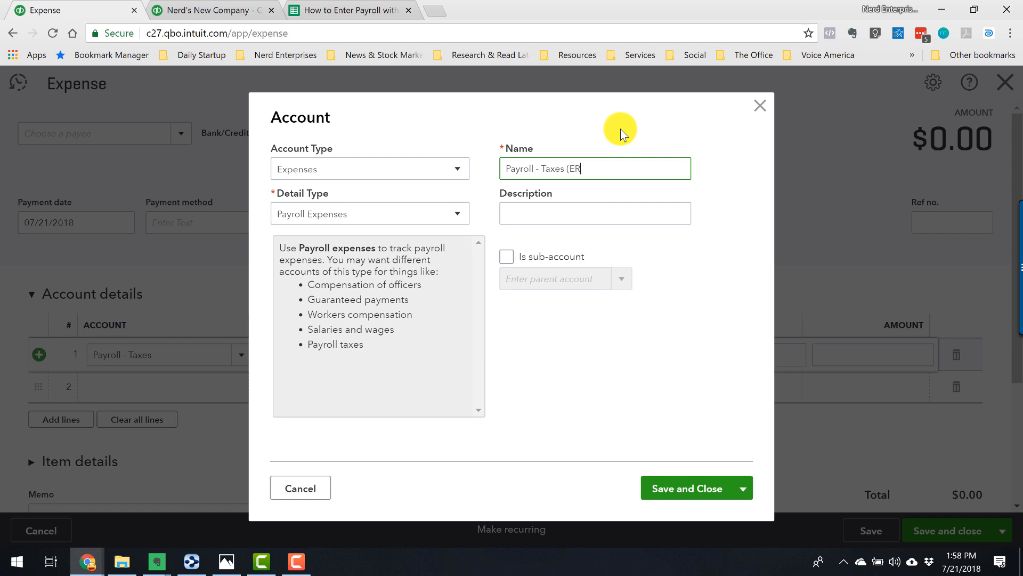
pyautogui.click(669, 488)
pyautogui.press('Tab')
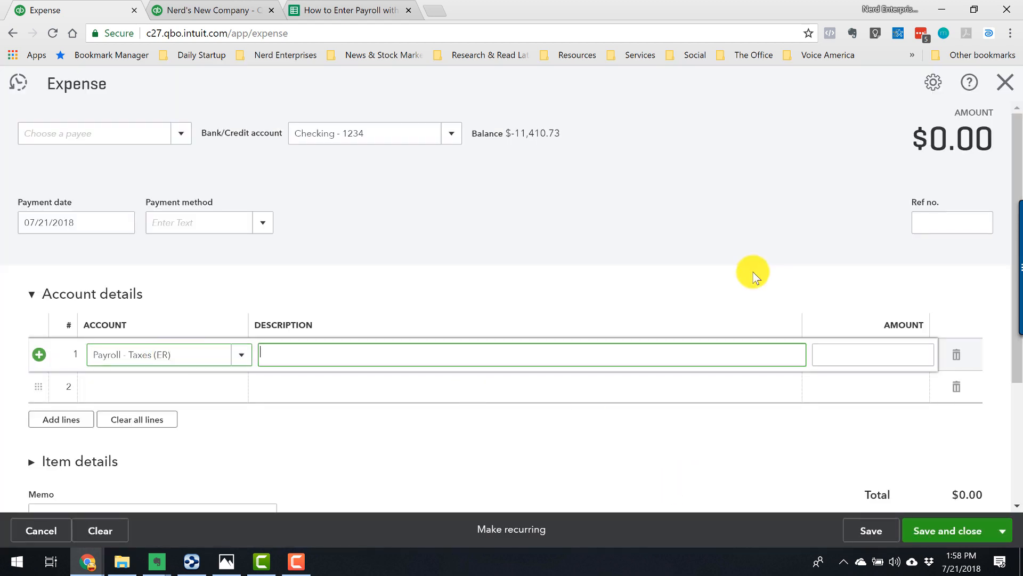
# - Set the Payroll - Taxes (ER) line's amount to 3,005.75, copied from Employer Taxes in the spreadsheet
pyautogui.press('Tab')
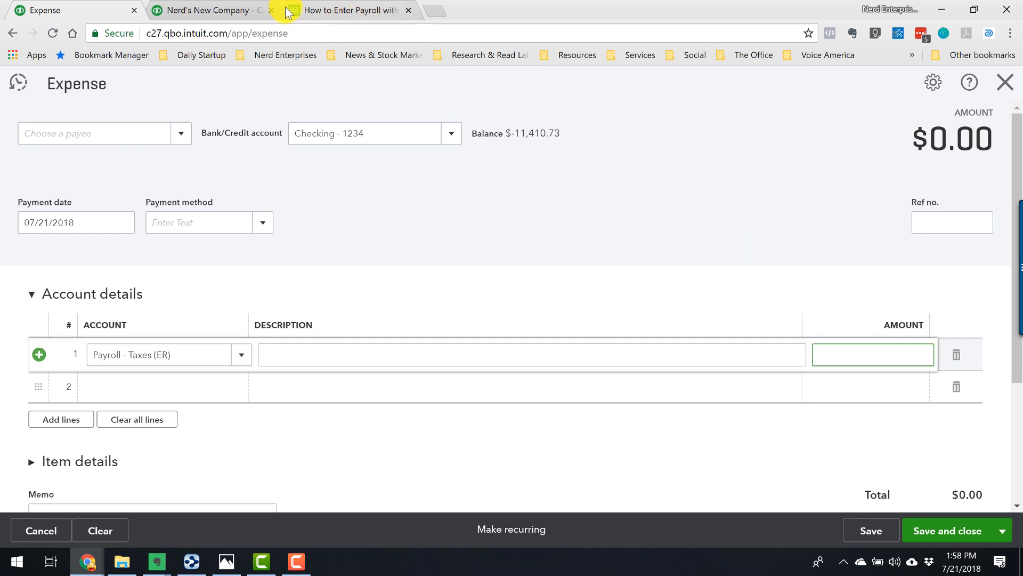
pyautogui.click(338, 9)
pyautogui.click(283, 314)
pyautogui.hotkey('ctrl', 'c')
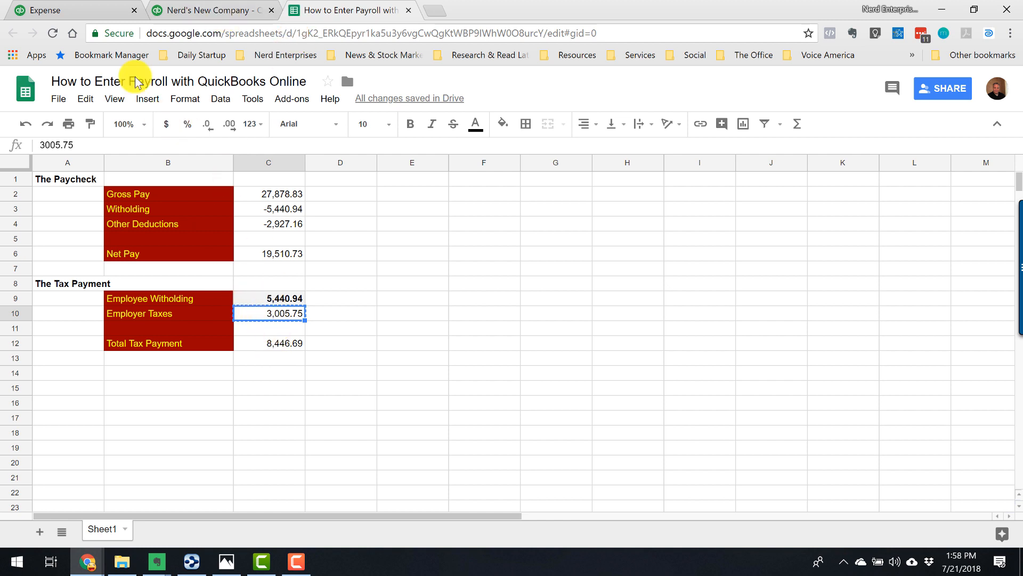
pyautogui.click(95, 12)
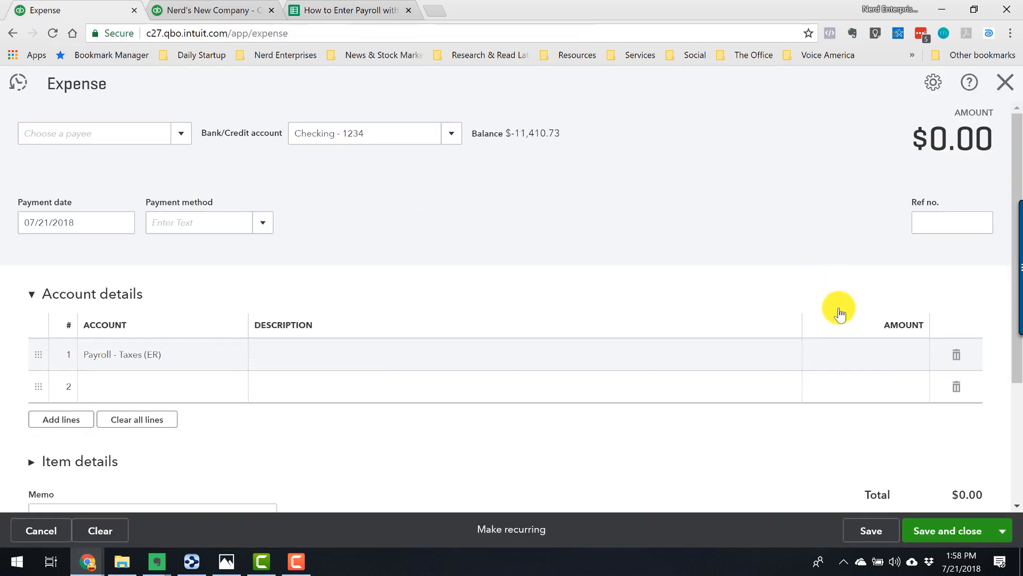
pyautogui.click(854, 360)
pyautogui.hotkey('ctrl', 'v')
pyautogui.press('Tab')
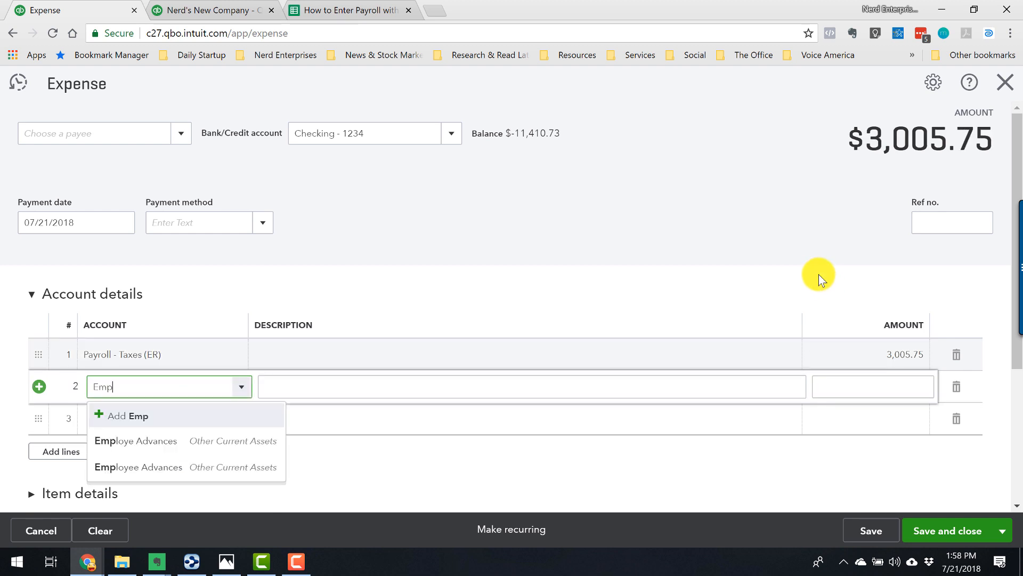
# - Assign Payroll Liabilities to the expense's second line with an amount of 5,440.94, copied from the employee withholding in the spreadsheet
pyautogui.write('Payment Processing Fees')
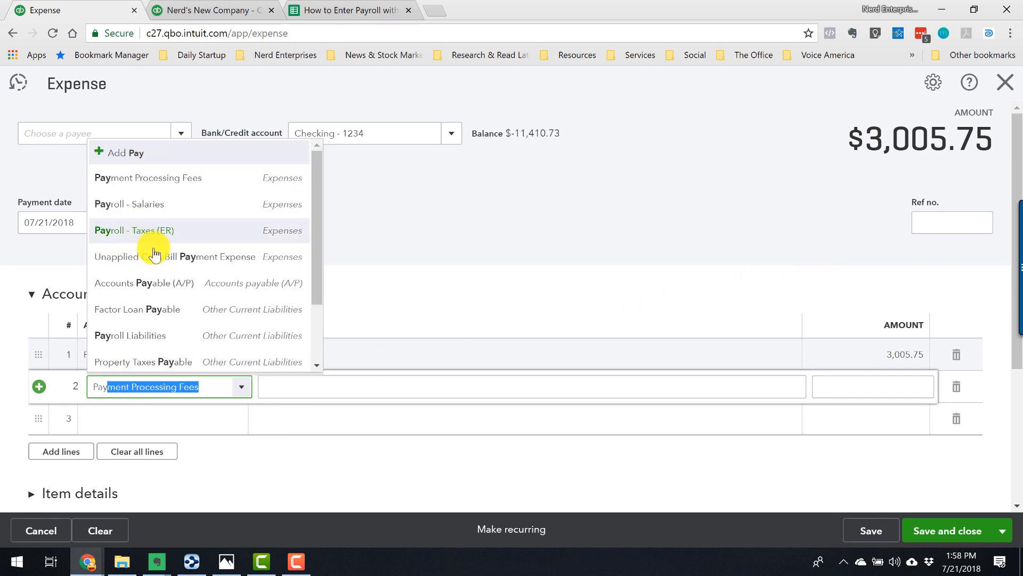
pyautogui.click(145, 341)
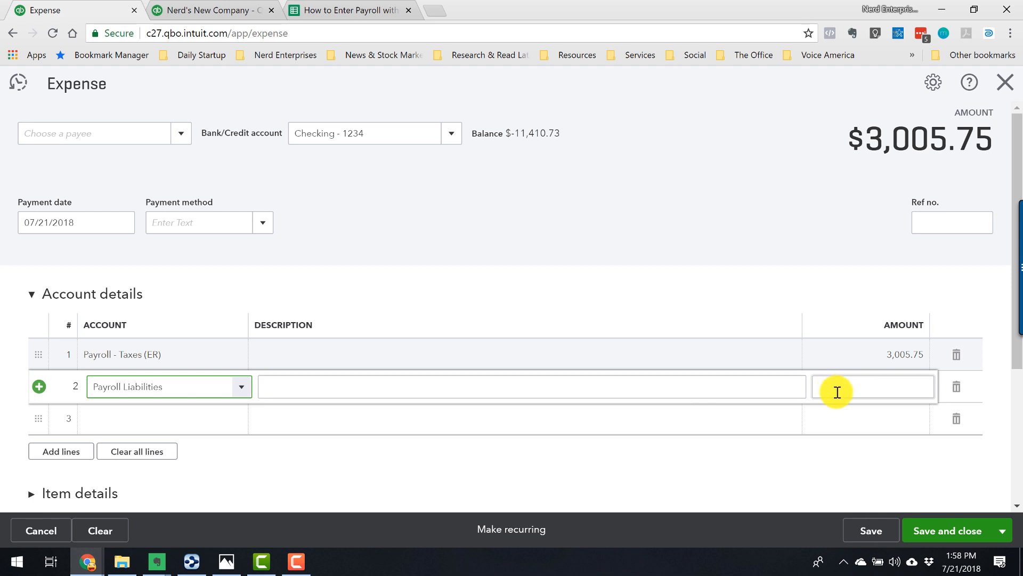
pyautogui.click(837, 389)
pyautogui.click(303, 13)
pyautogui.click(267, 298)
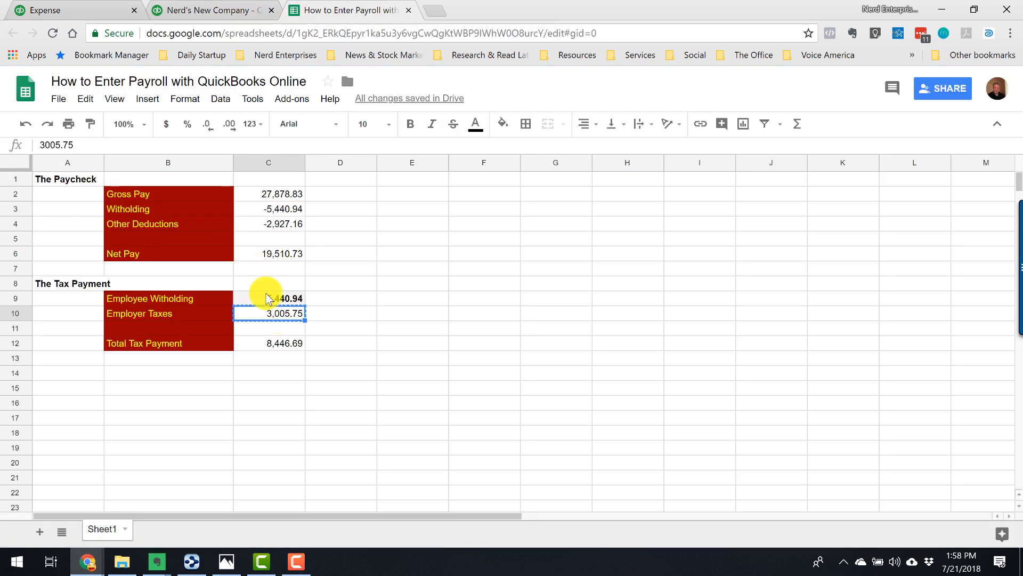
pyautogui.hotkey('ctrl', 'c')
pyautogui.click(62, 8)
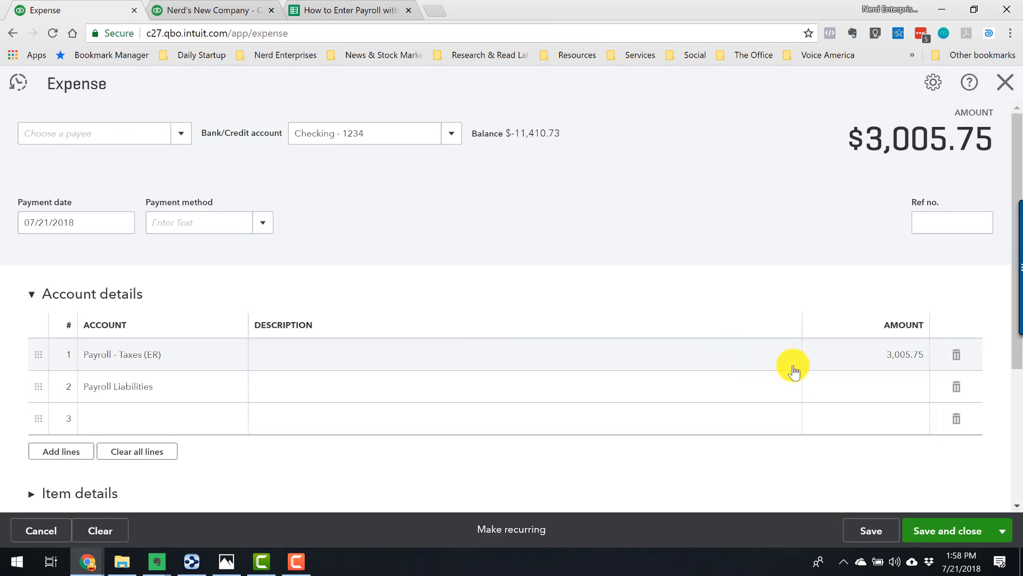
pyautogui.click(877, 393)
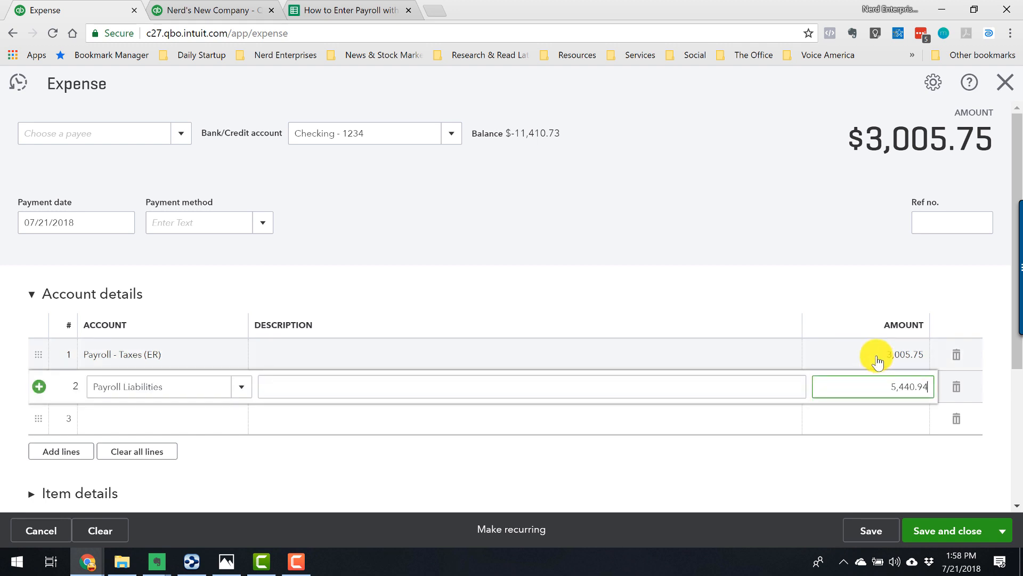
pyautogui.press('Tab')
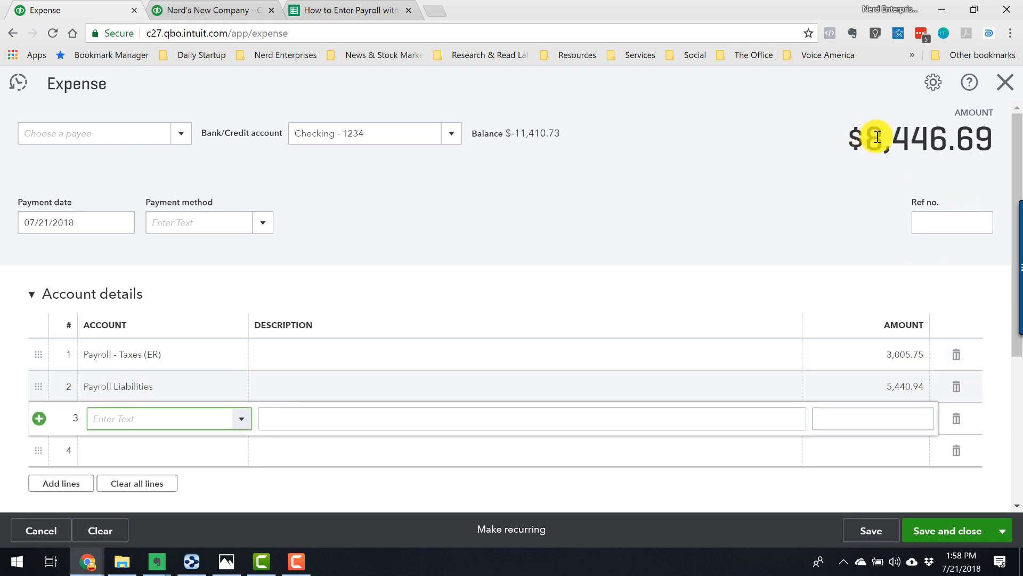
# - Compare the expense's total with the Total Tax Liability in the payroll journal, and save and close the expense
pyautogui.moveTo(877, 137); pyautogui.dragTo(994, 138)
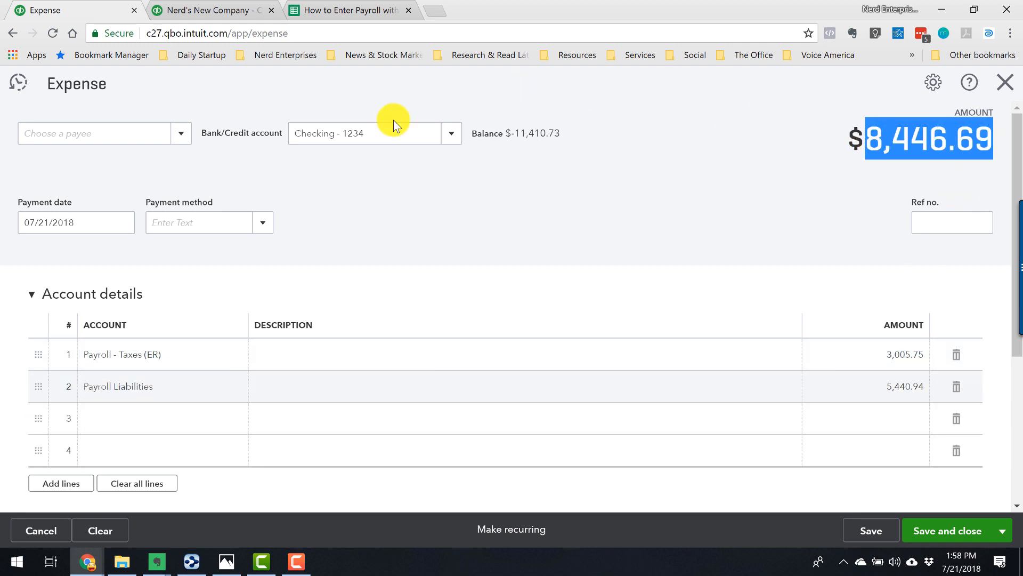
pyautogui.click(227, 560)
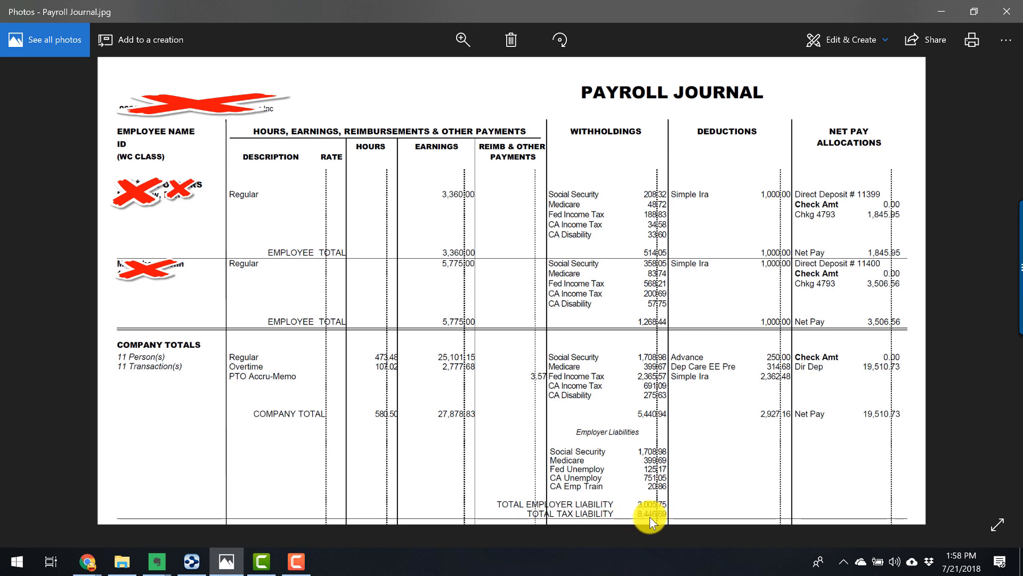
pyautogui.hotkey('alt', 'Tab')
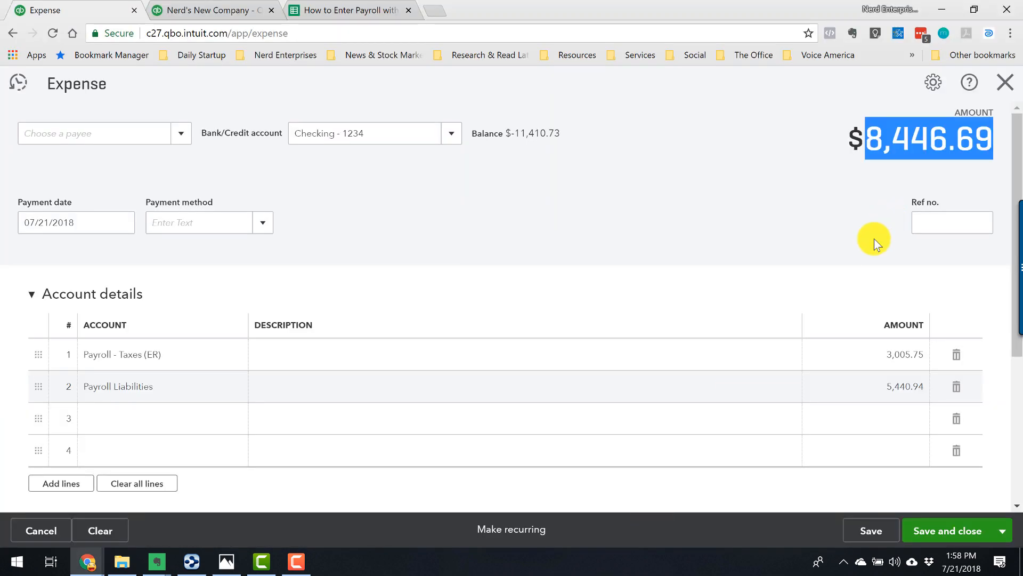
pyautogui.click(878, 351)
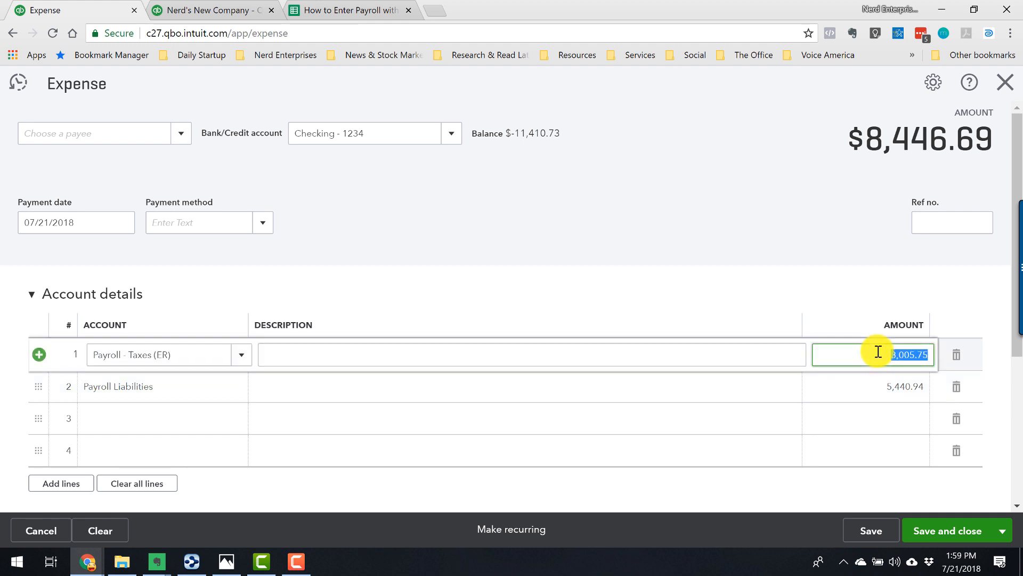
pyautogui.click(869, 389)
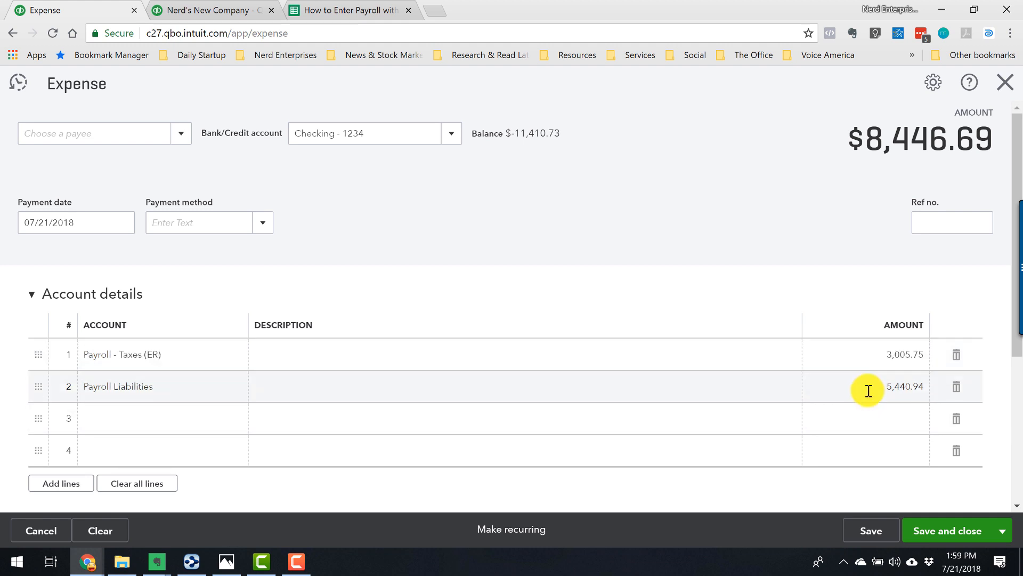
pyautogui.click(869, 391)
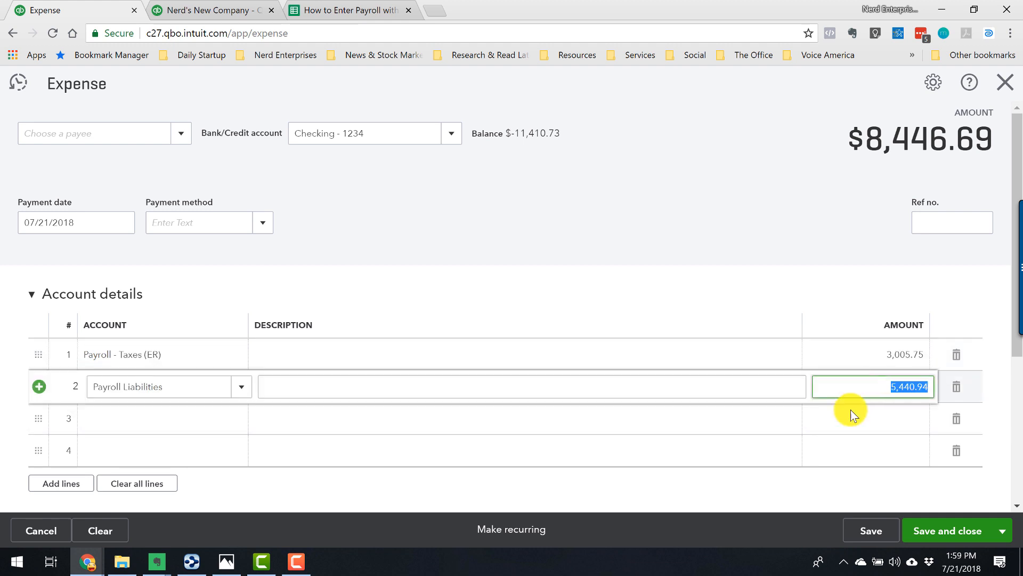
pyautogui.click(945, 521)
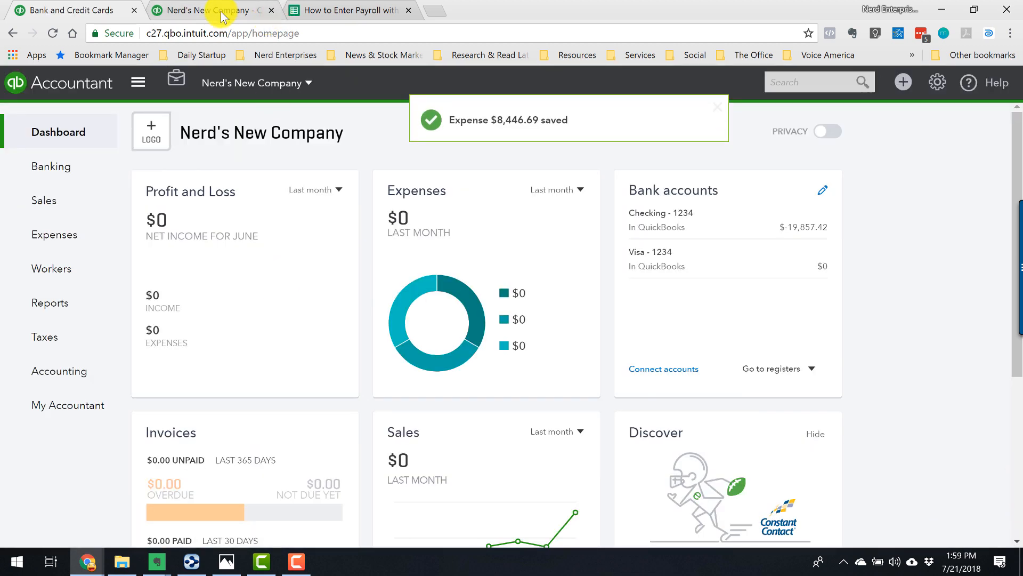
# - Check Payroll Liabilities and Simple IRA Payable under the liabilities on the balance sheet
pyautogui.click(216, 10)
pyautogui.scroll(-5, 929, 314)
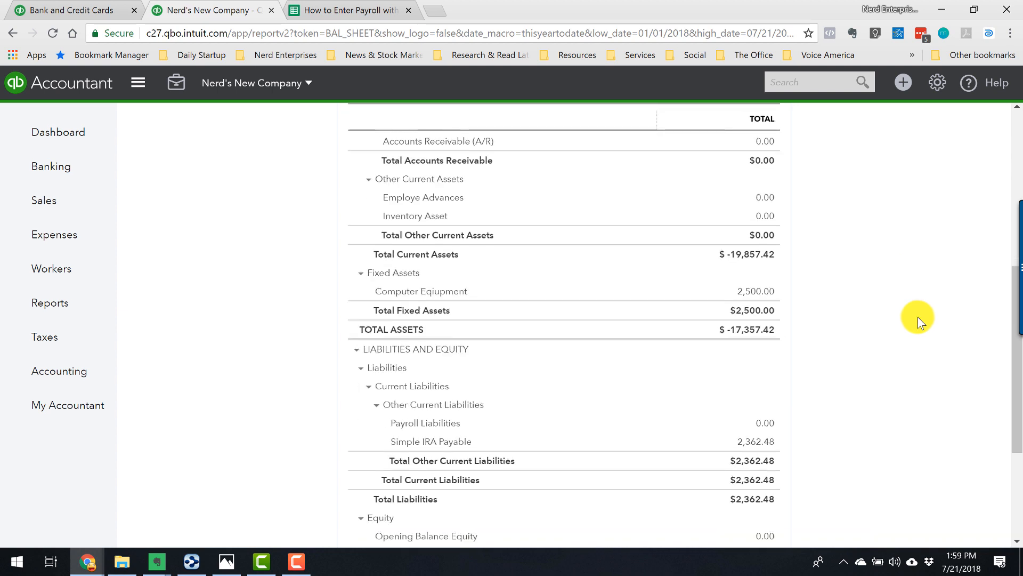
pyautogui.scroll(-2, 918, 317)
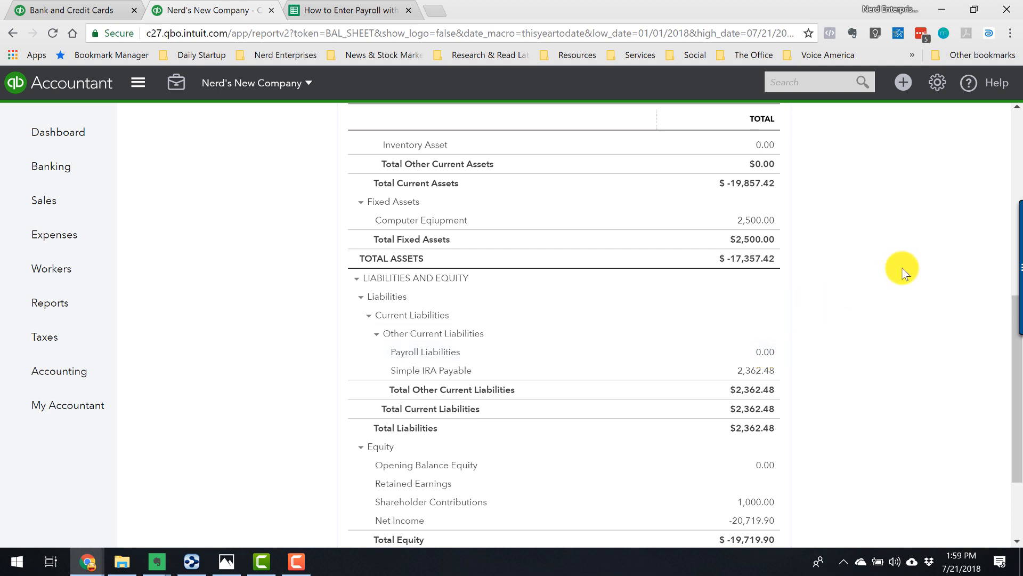
# - Open the Profit and Loss report and compare its payroll expenses with the Gross Pay and tax amounts in the spreadsheet
pyautogui.click(54, 303)
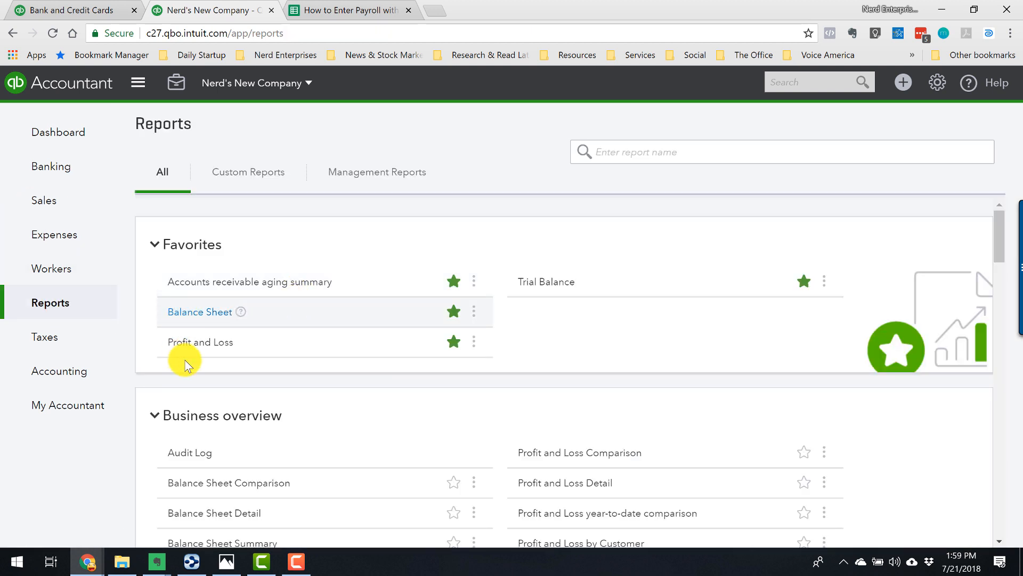
pyautogui.click(177, 349)
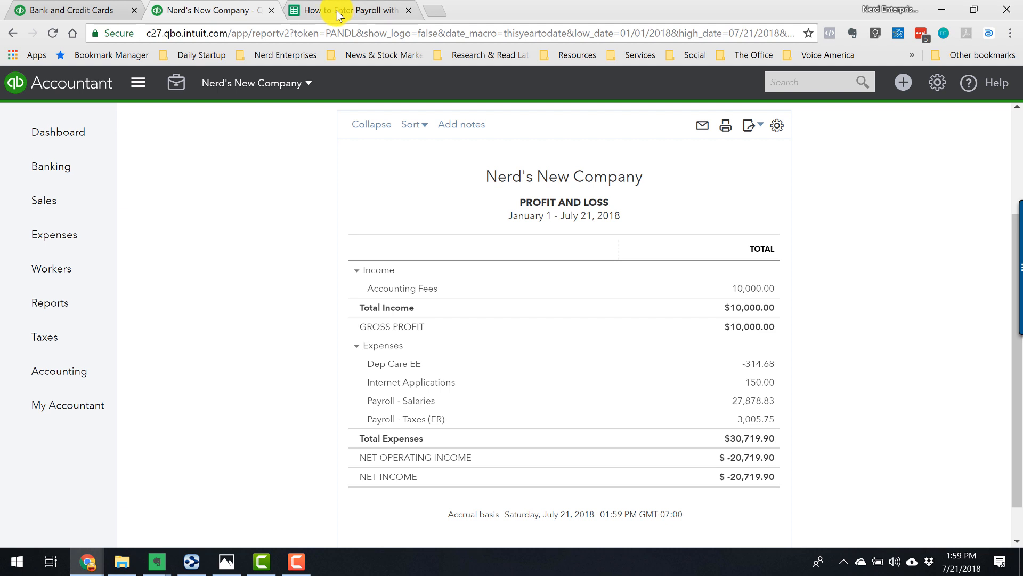
pyautogui.click(337, 15)
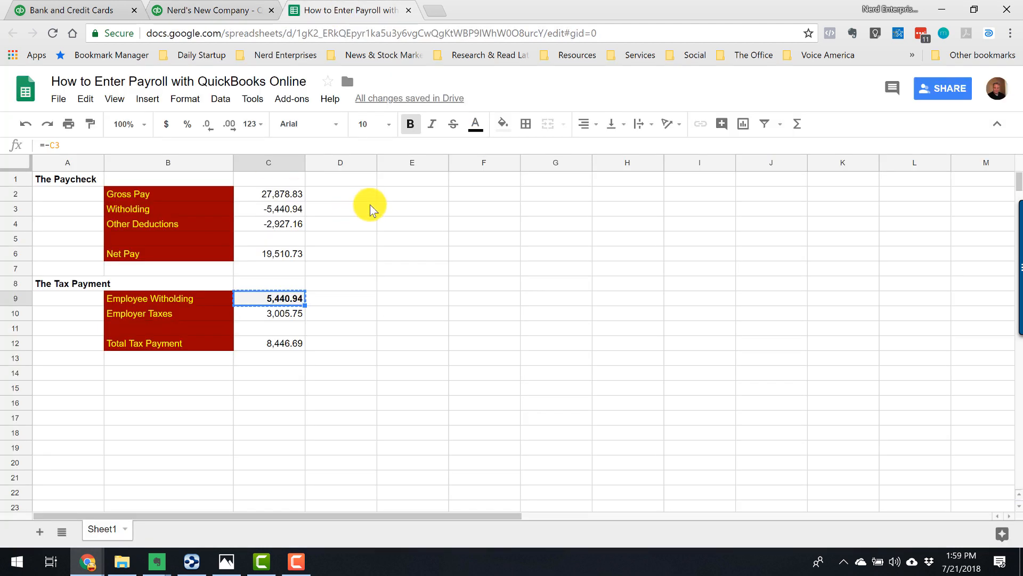
pyautogui.click(411, 196)
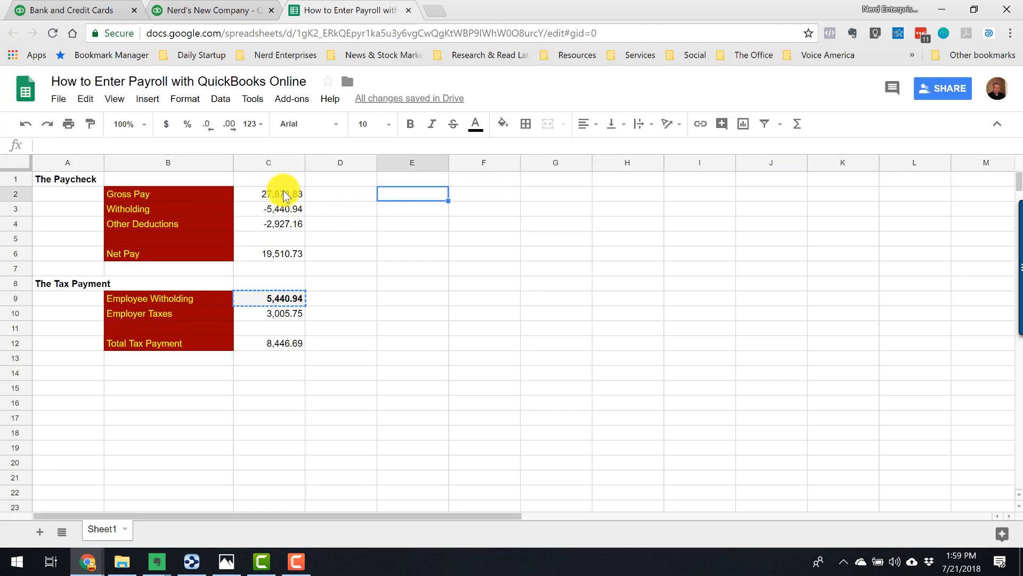
pyautogui.click(270, 195)
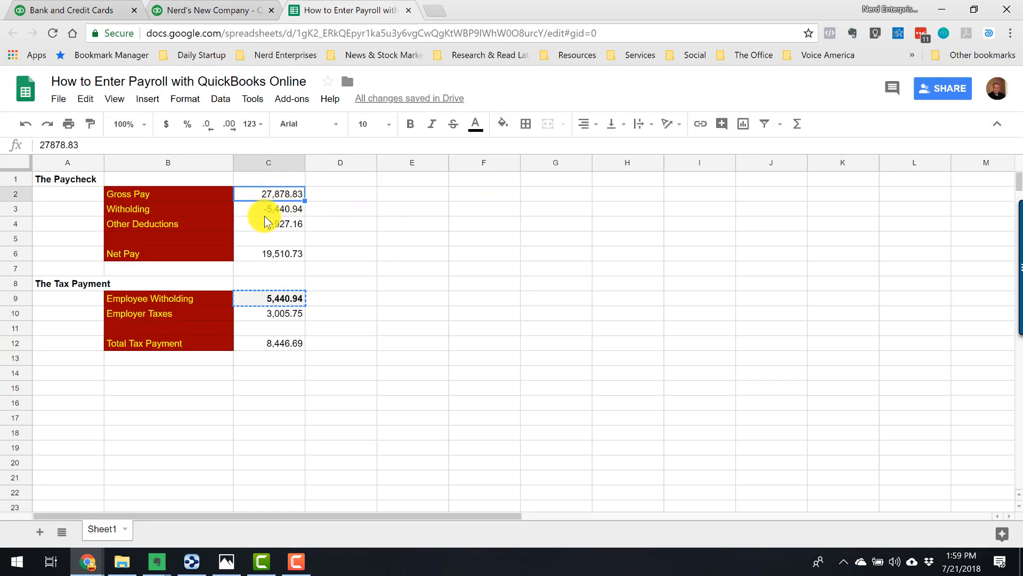
# - Select the Gross Pay, Withholding and Other Deductions amounts in the spreadsheet and compare them with the payroll journal's company totals
pyautogui.moveTo(255, 197); pyautogui.dragTo(260, 227)
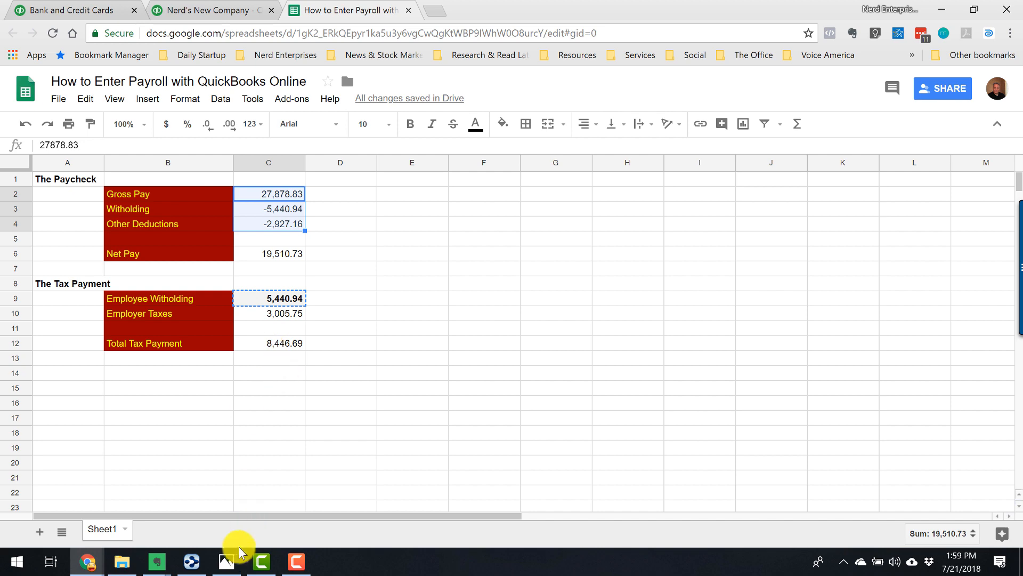
pyautogui.click(225, 561)
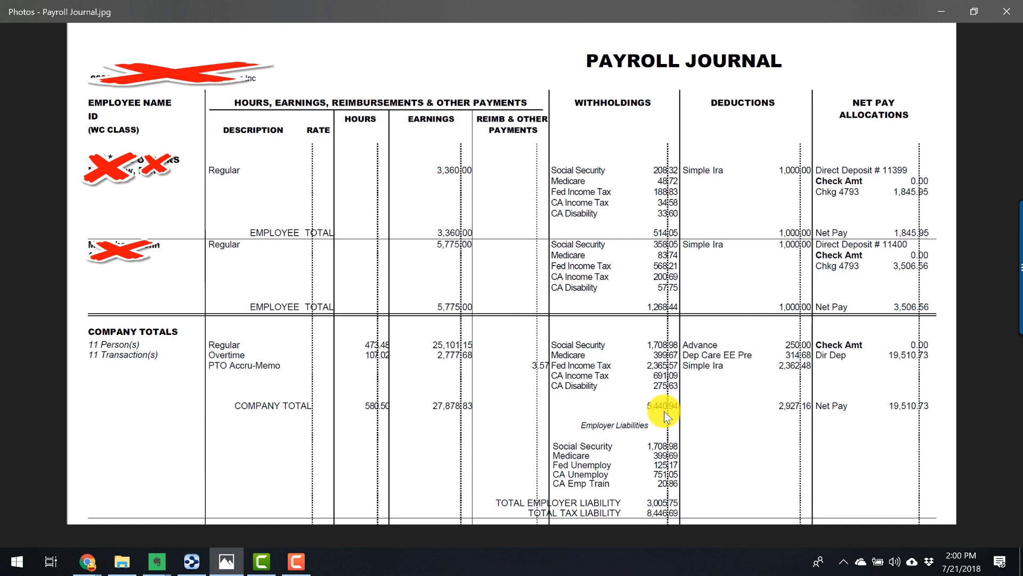
pyautogui.click(85, 560)
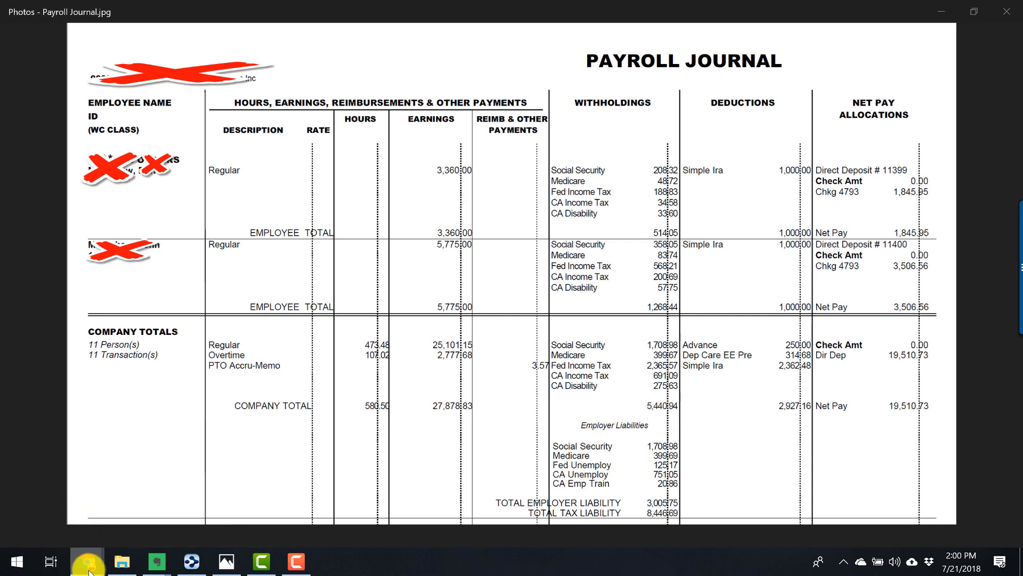
pyautogui.moveTo(87, 560)
pyautogui.click(169, 504)
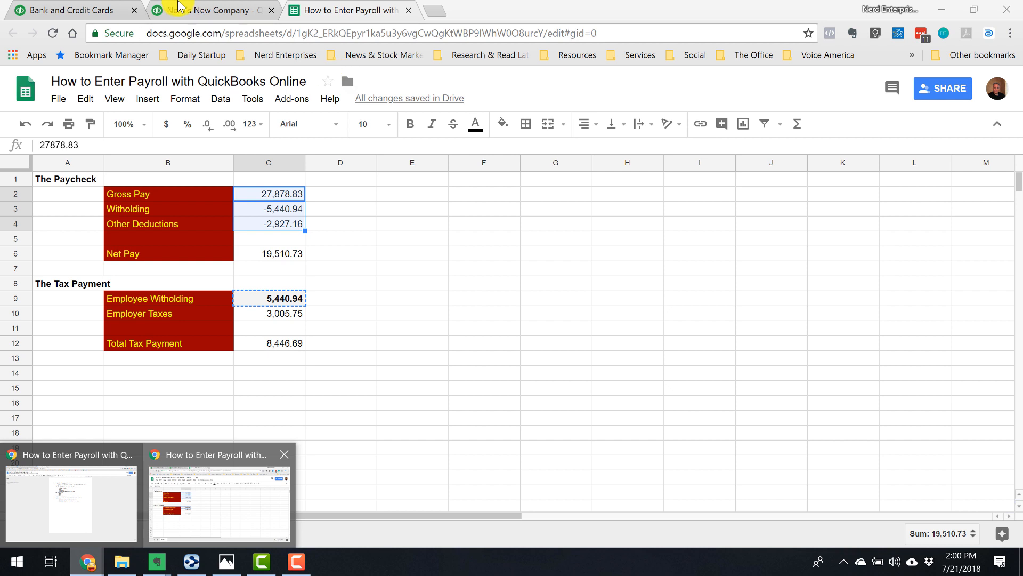
# - Switch to QuickBooks Online, open the Balance Sheet and drill into the Checking account's balance to list its transactions
pyautogui.click(82, 11)
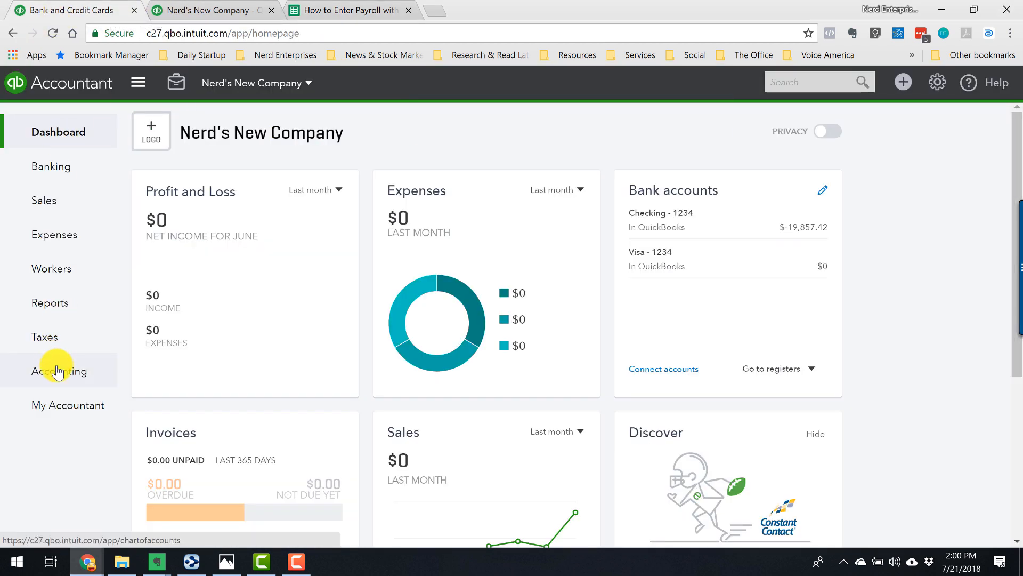
pyautogui.click(50, 312)
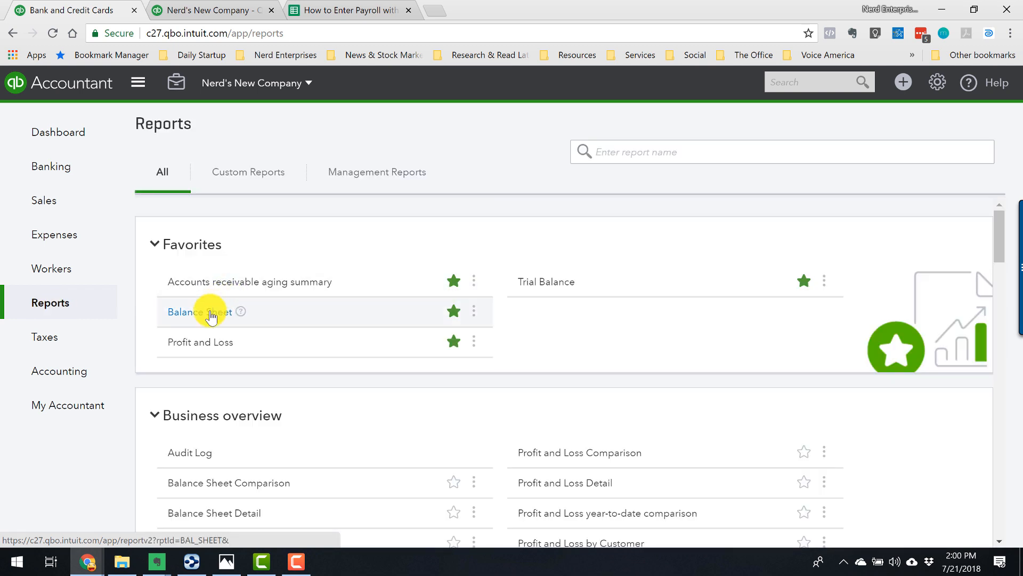
pyautogui.click(212, 316)
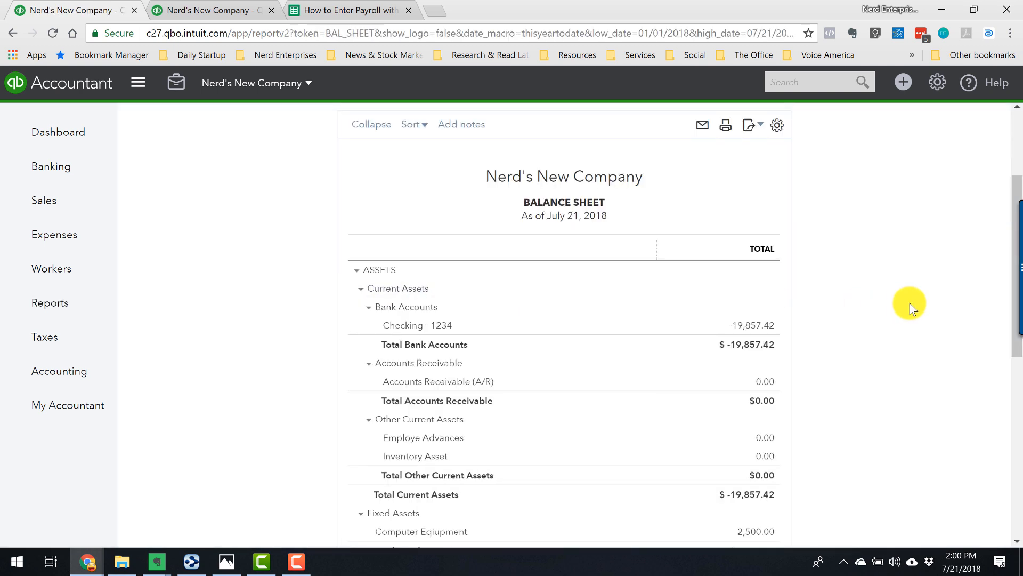
pyautogui.scroll(-1, 908, 305)
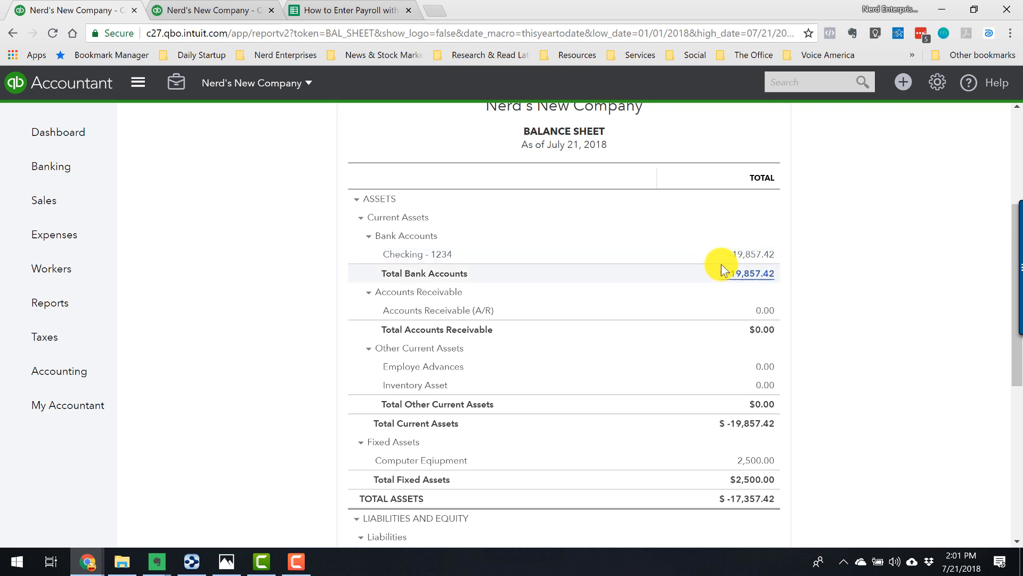
pyautogui.click(768, 255)
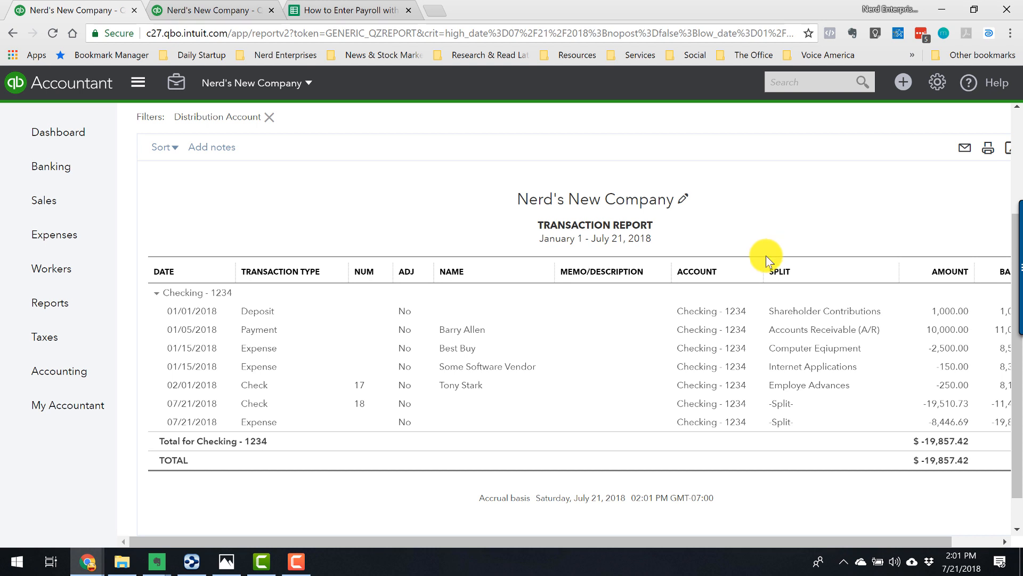
# - Open the 19,510.73 check dated 07/21/2018, review its account lines and amounts, and close it
pyautogui.click(954, 407)
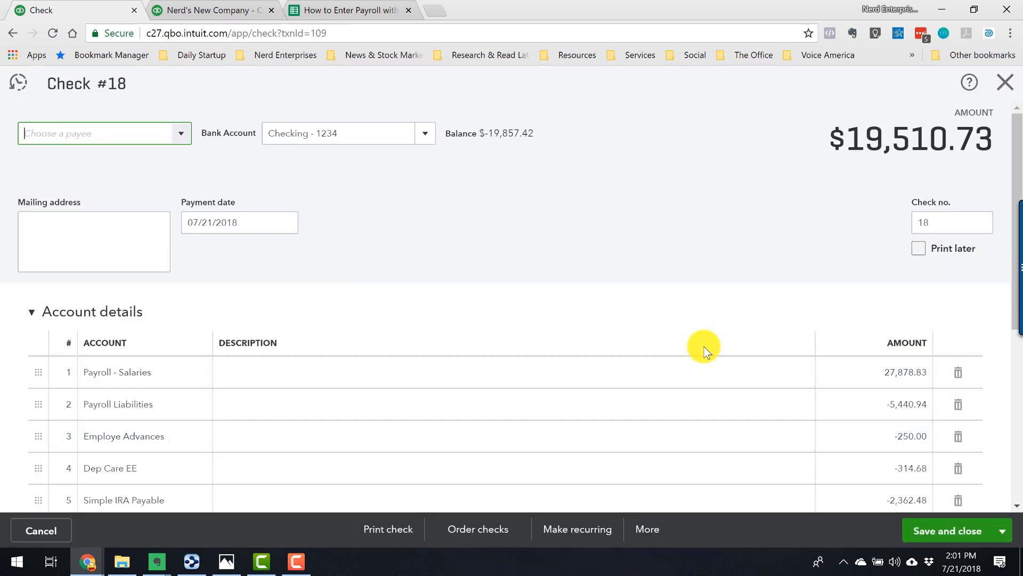
pyautogui.scroll(-1, 655, 368)
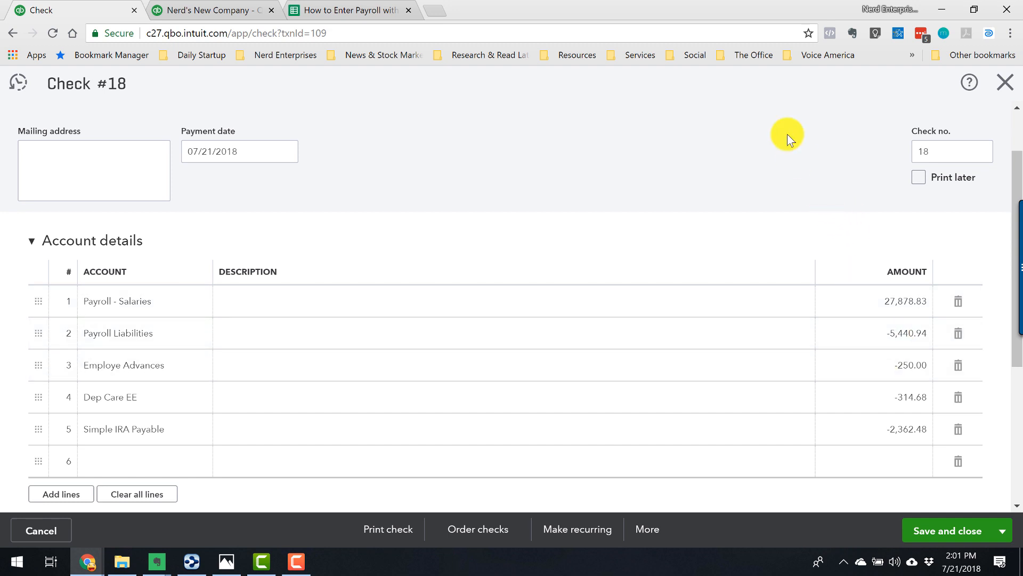
pyautogui.click(1004, 83)
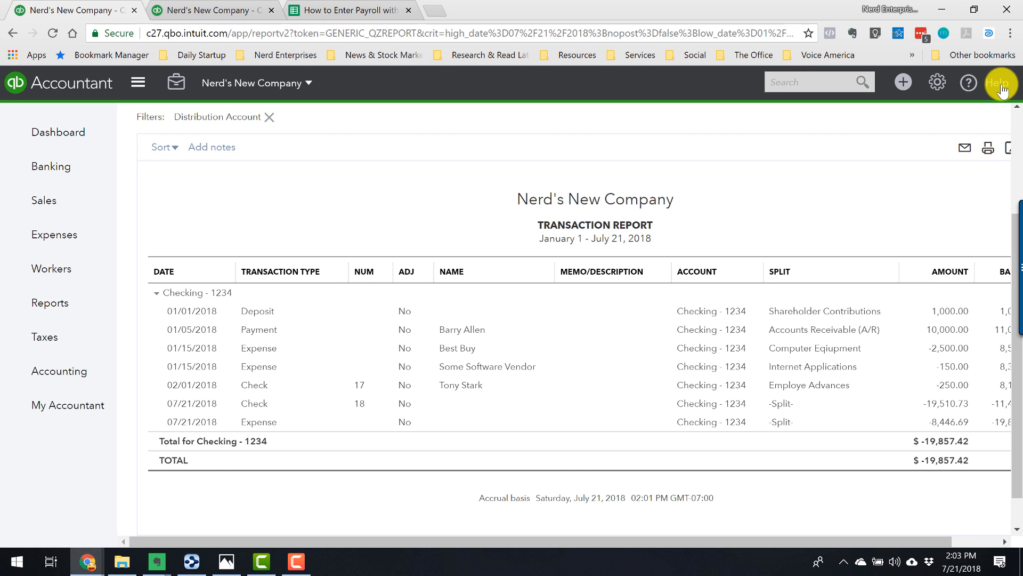
# - Return to the payroll spreadsheet and bring up its download formats, including Microsoft Excel (.xlsx)
pyautogui.click(327, 13)
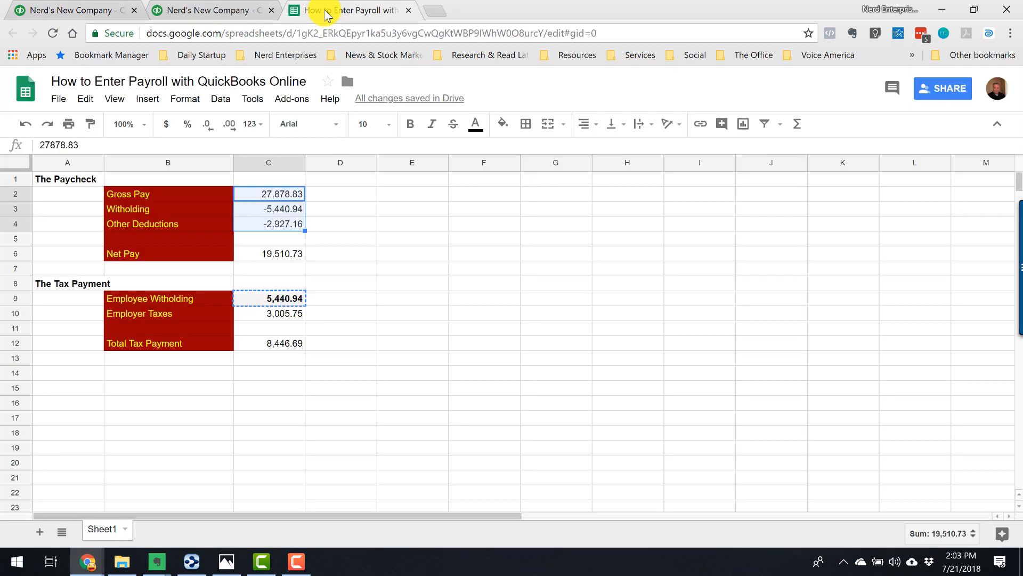
pyautogui.click(55, 101)
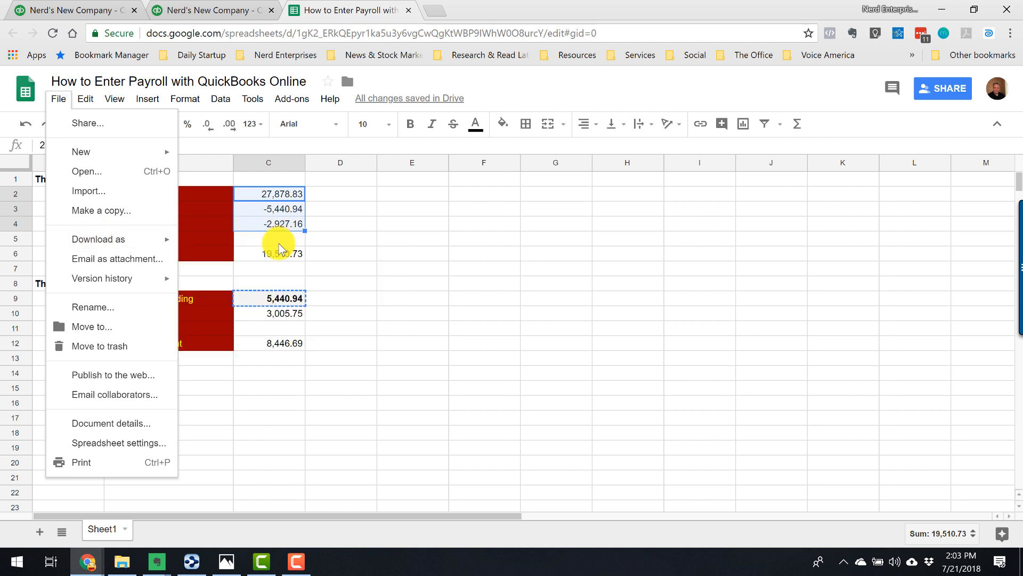
pyautogui.moveTo(163, 239)
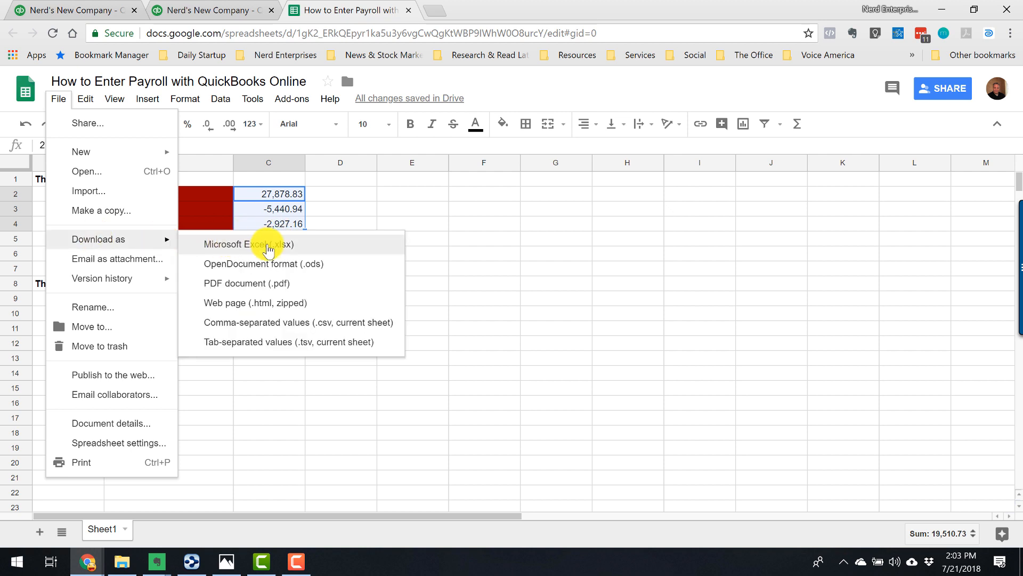